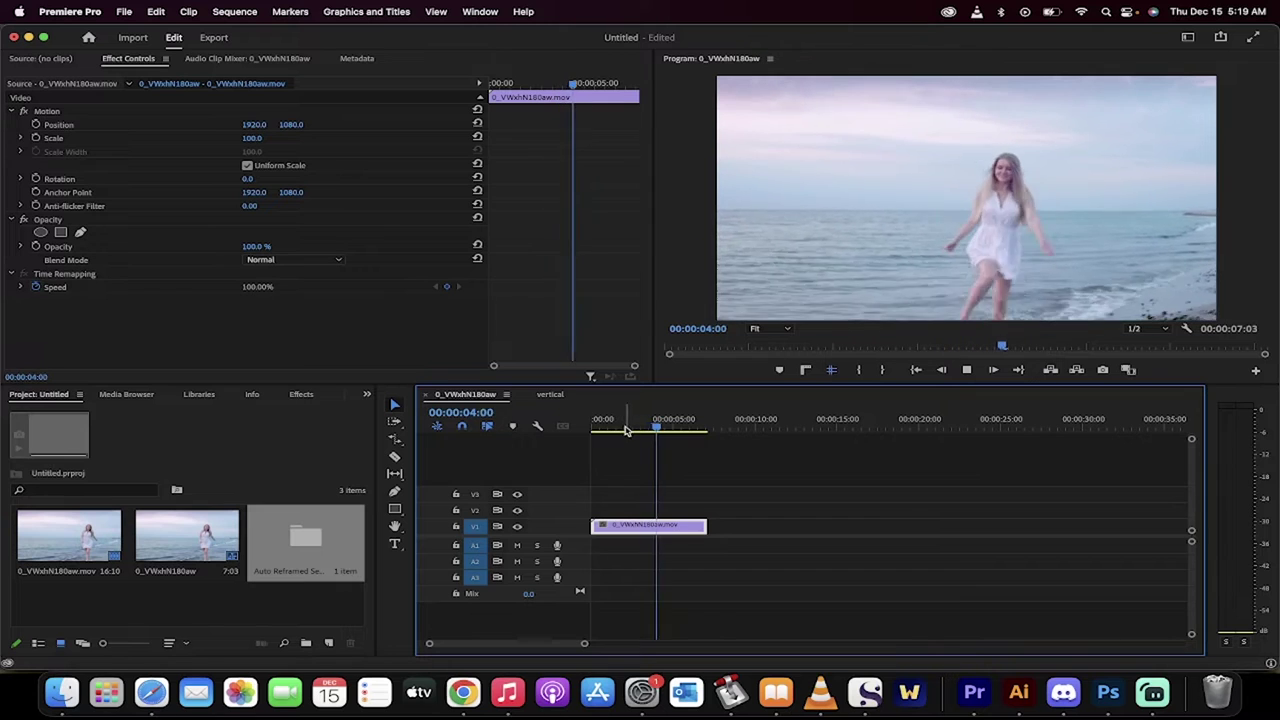
Replay the original beach clip, then play through the vertical sequence
click(633, 428)
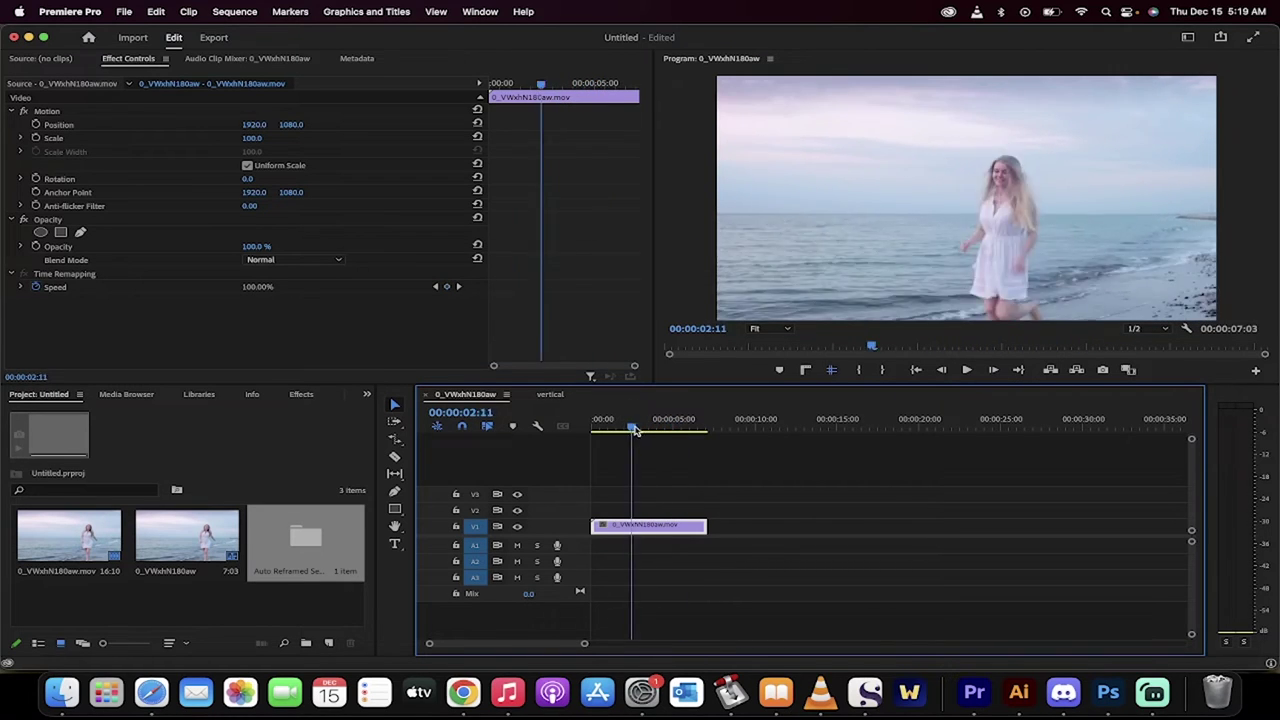
key(space)
click(588, 421)
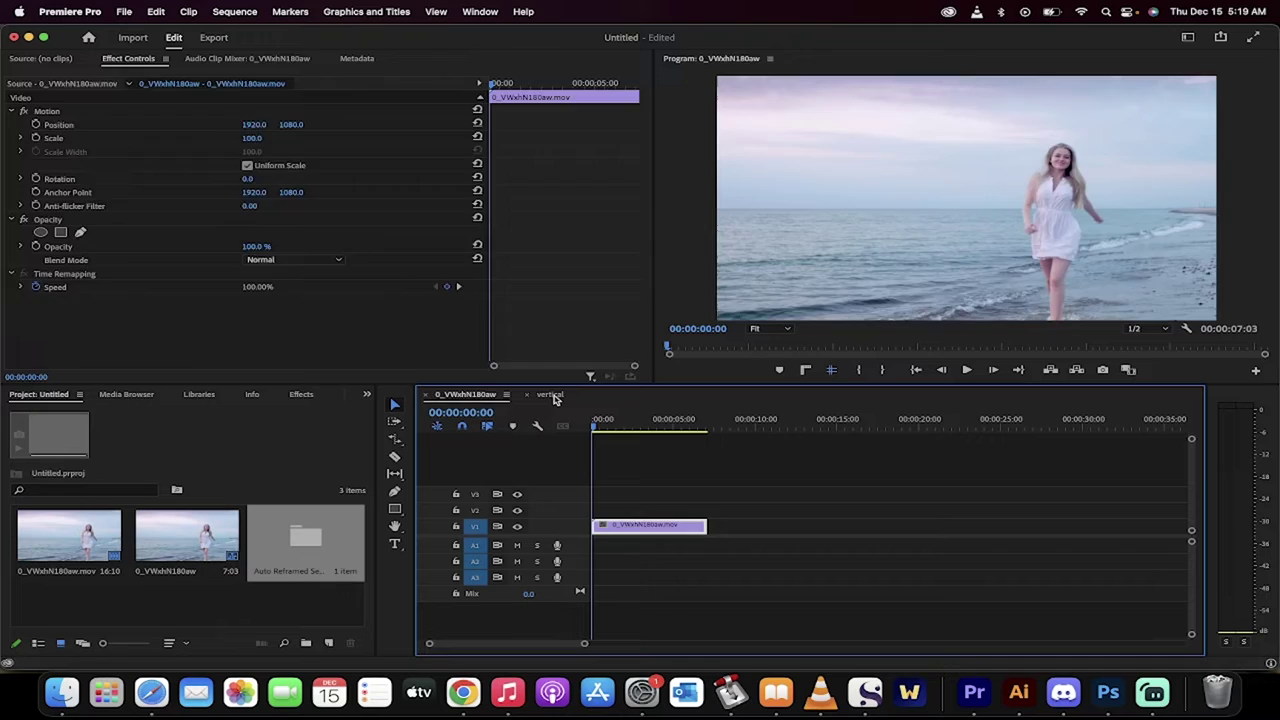
click(551, 395)
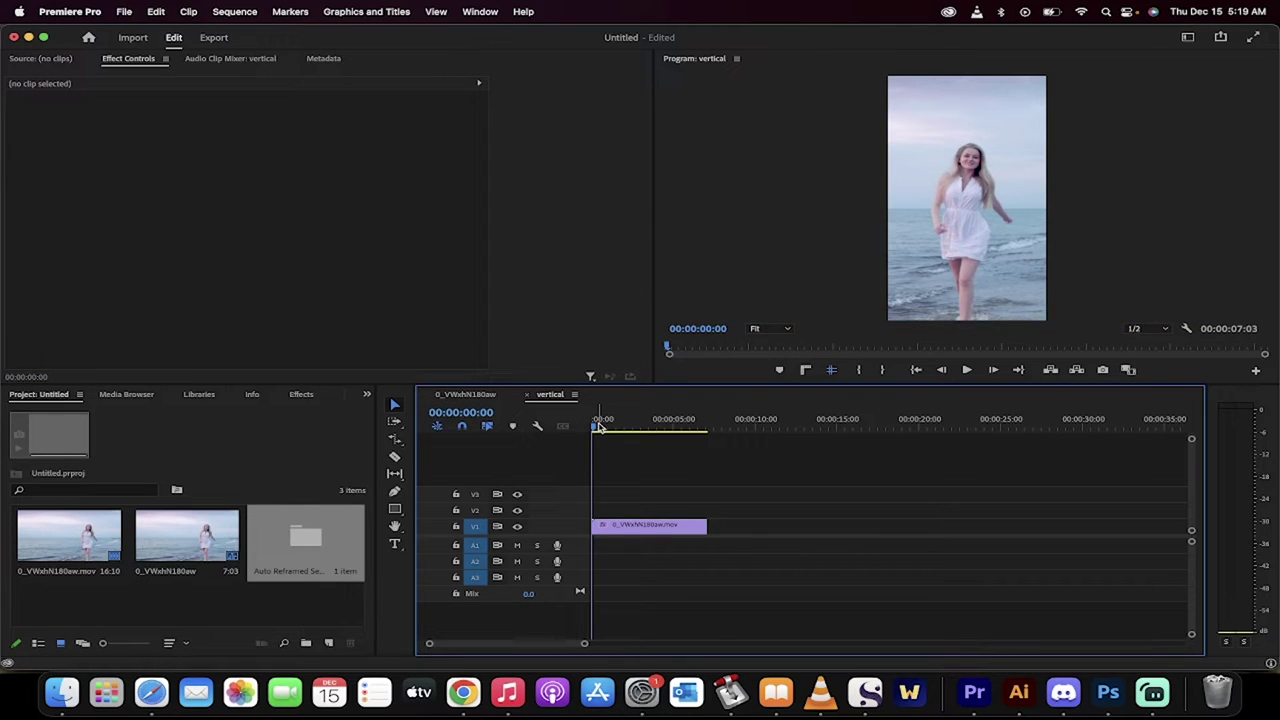
drag(598, 425, 604, 428)
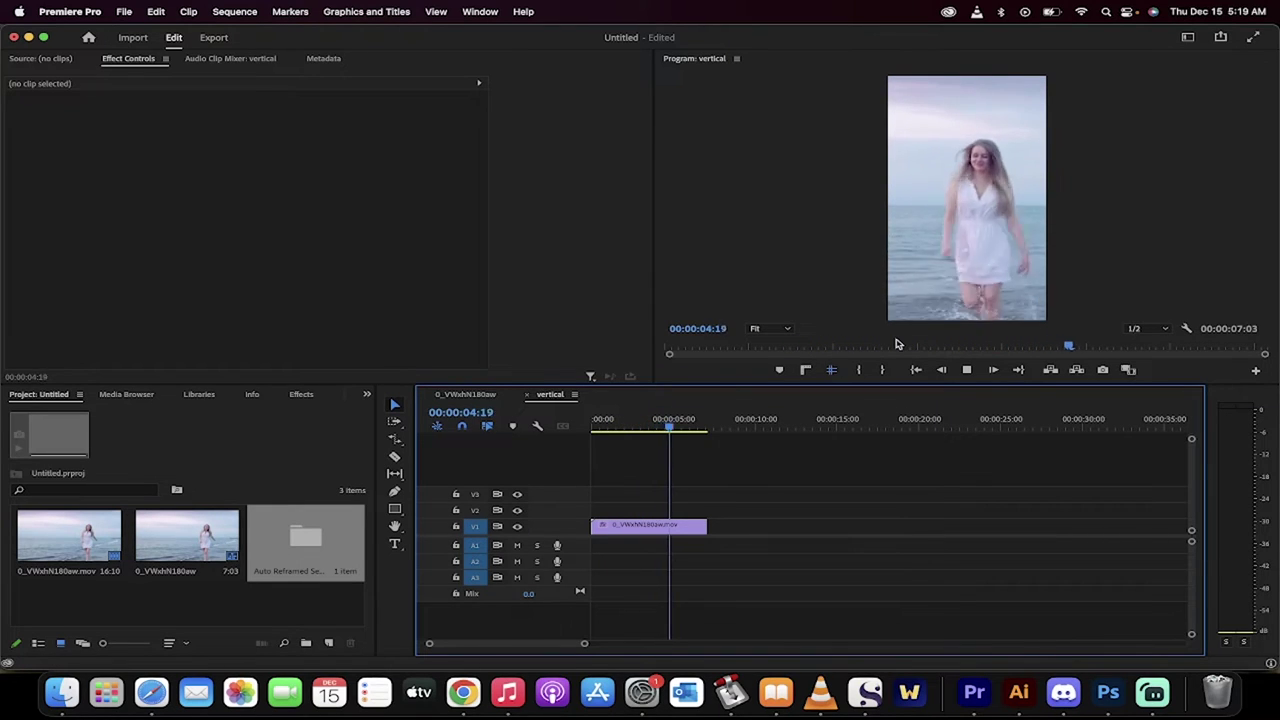
key(space)
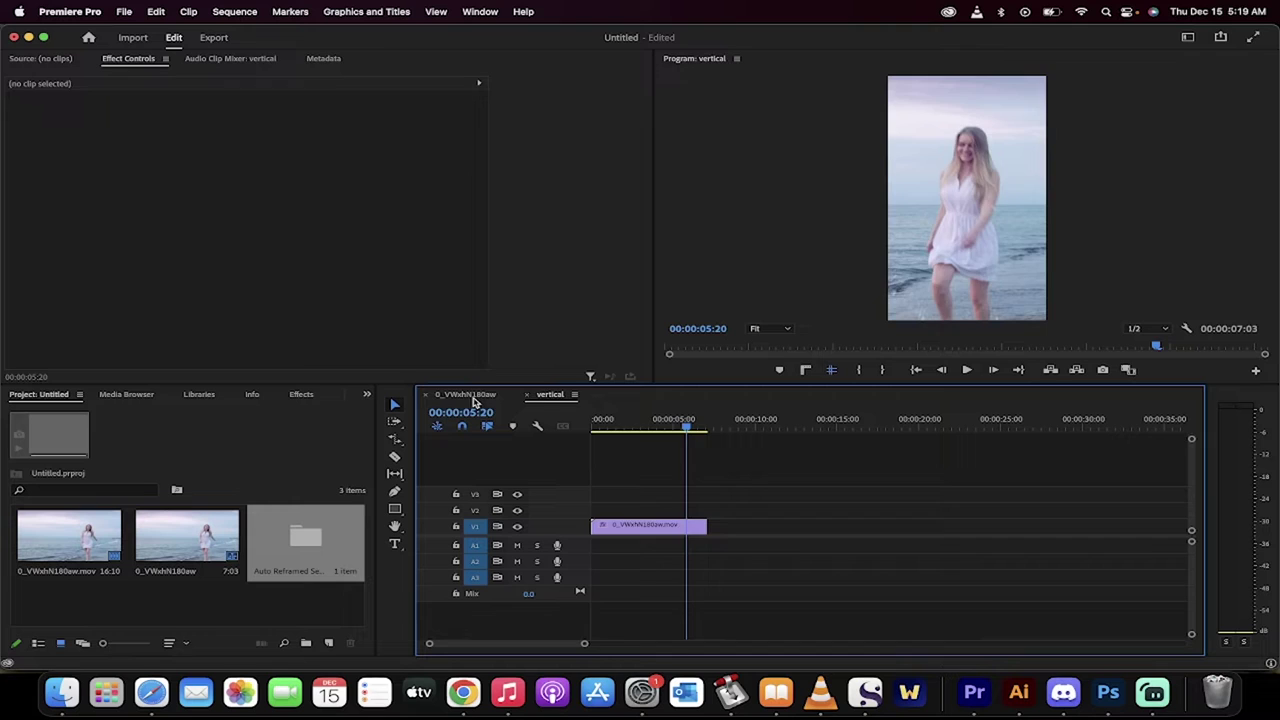
Compare with the original sequence, close the vertical tab, and select the Auto Reframed Sequences bin
click(470, 396)
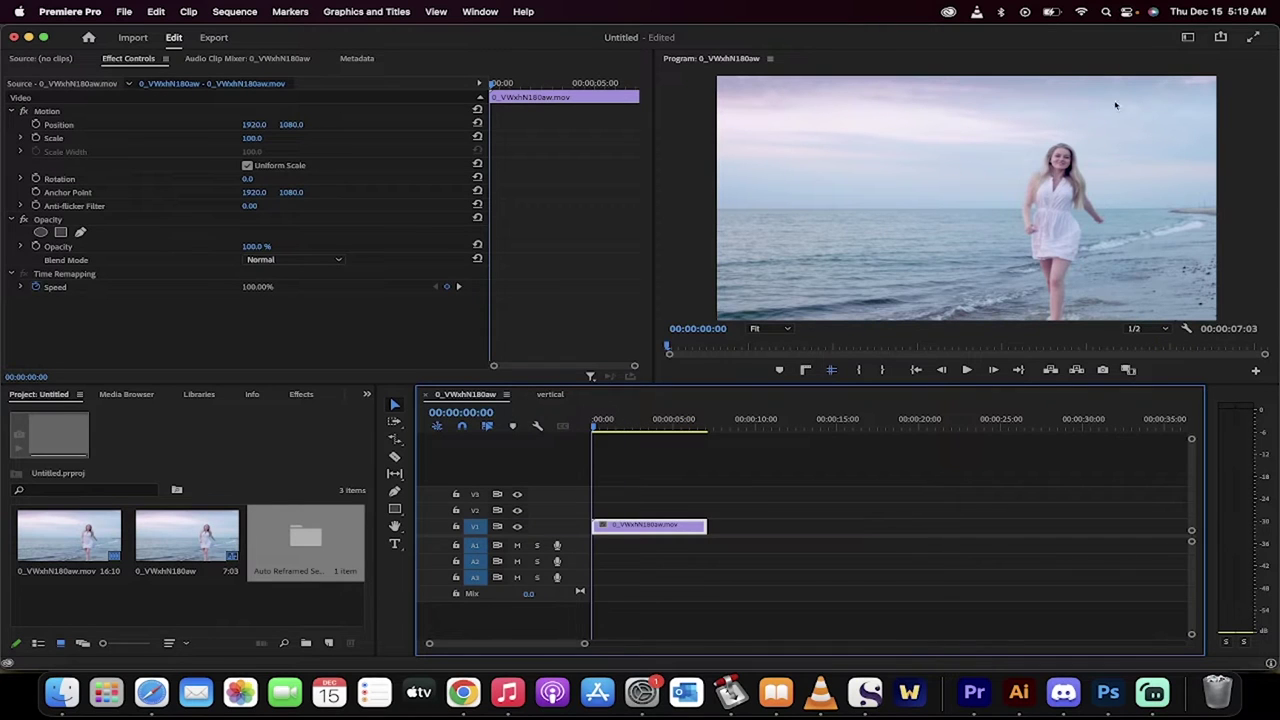
click(551, 396)
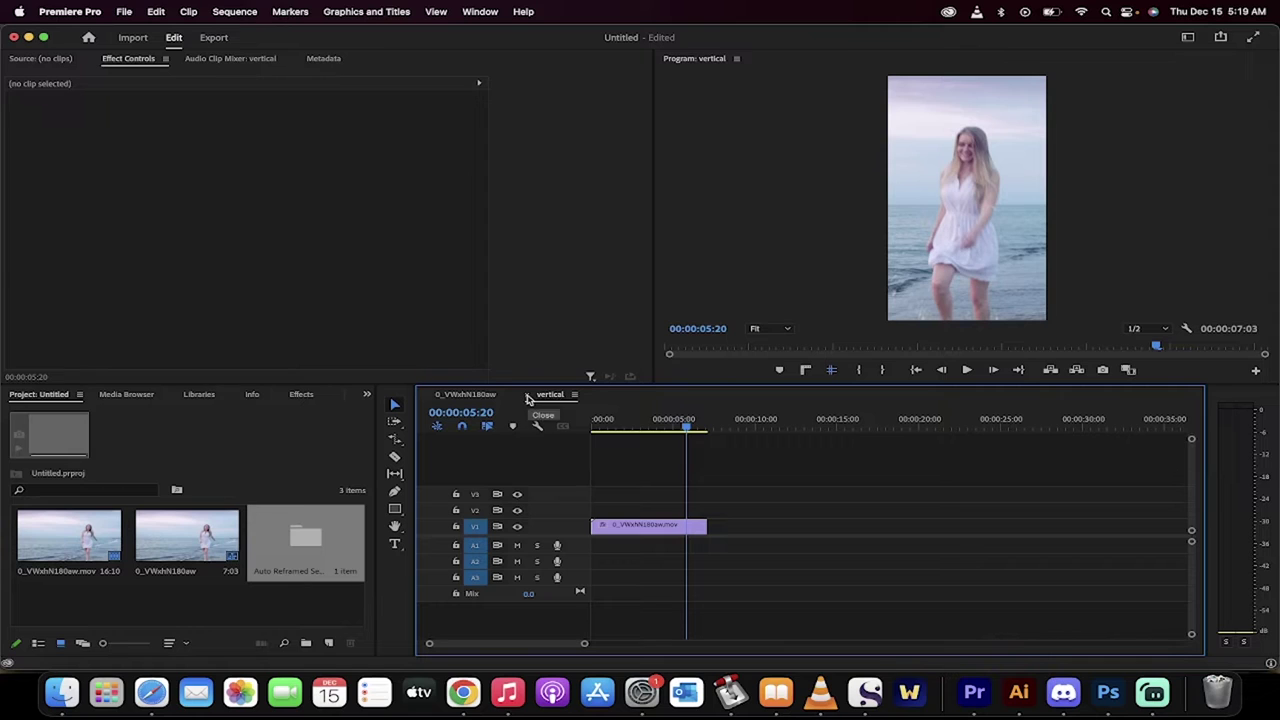
click(528, 399)
click(293, 568)
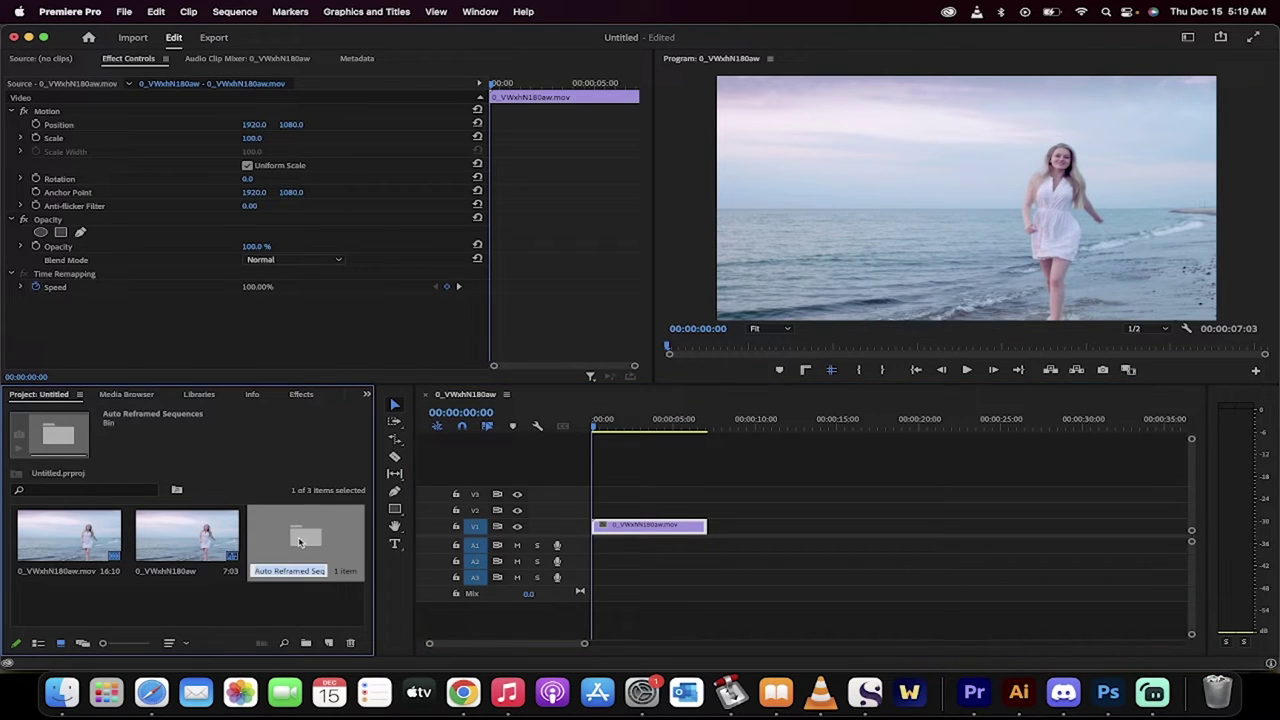
Delete the old sequence and reframed bin, and build a new sequence from the beach clip
shift+click(190, 540)
key(Delete)
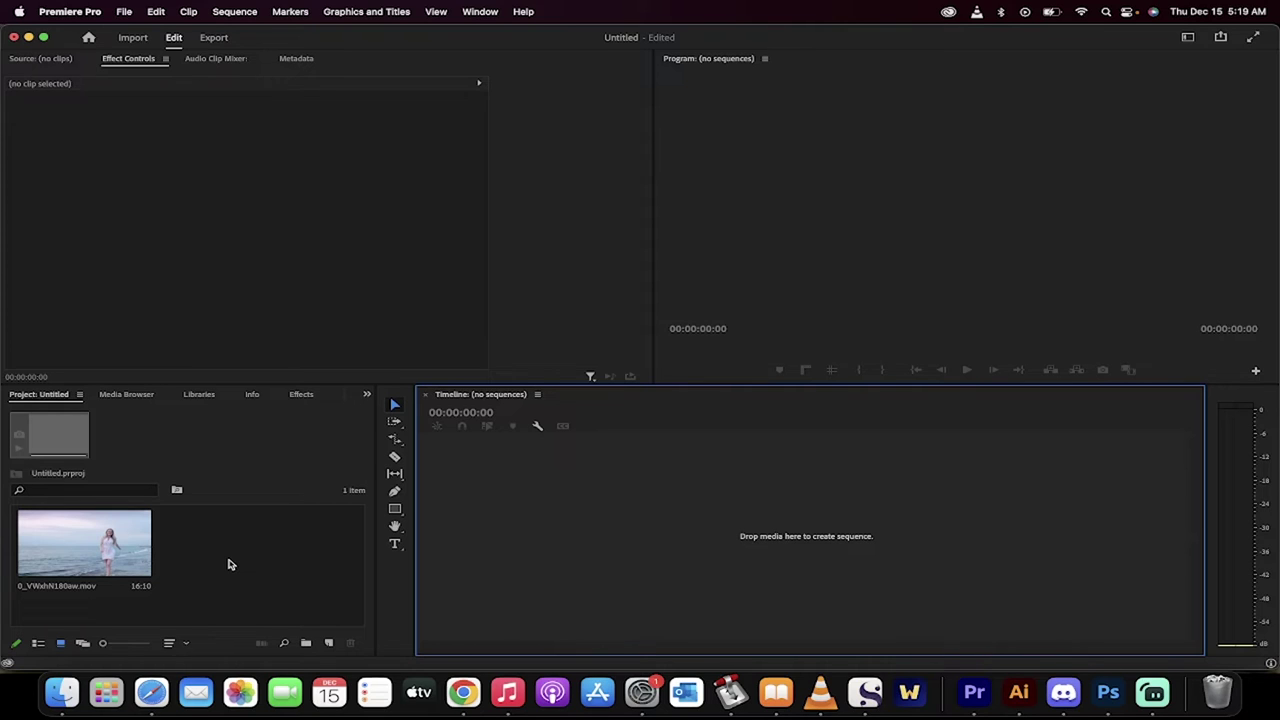
click(130, 556)
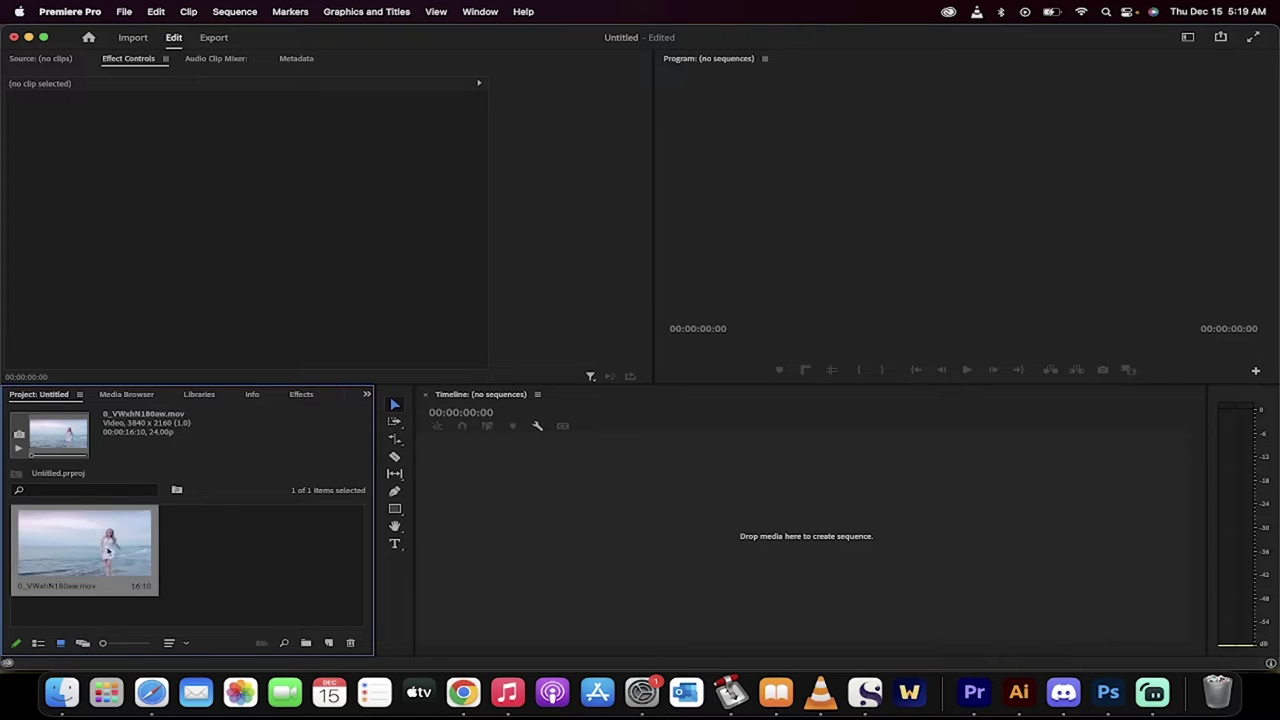
drag(102, 540, 636, 510)
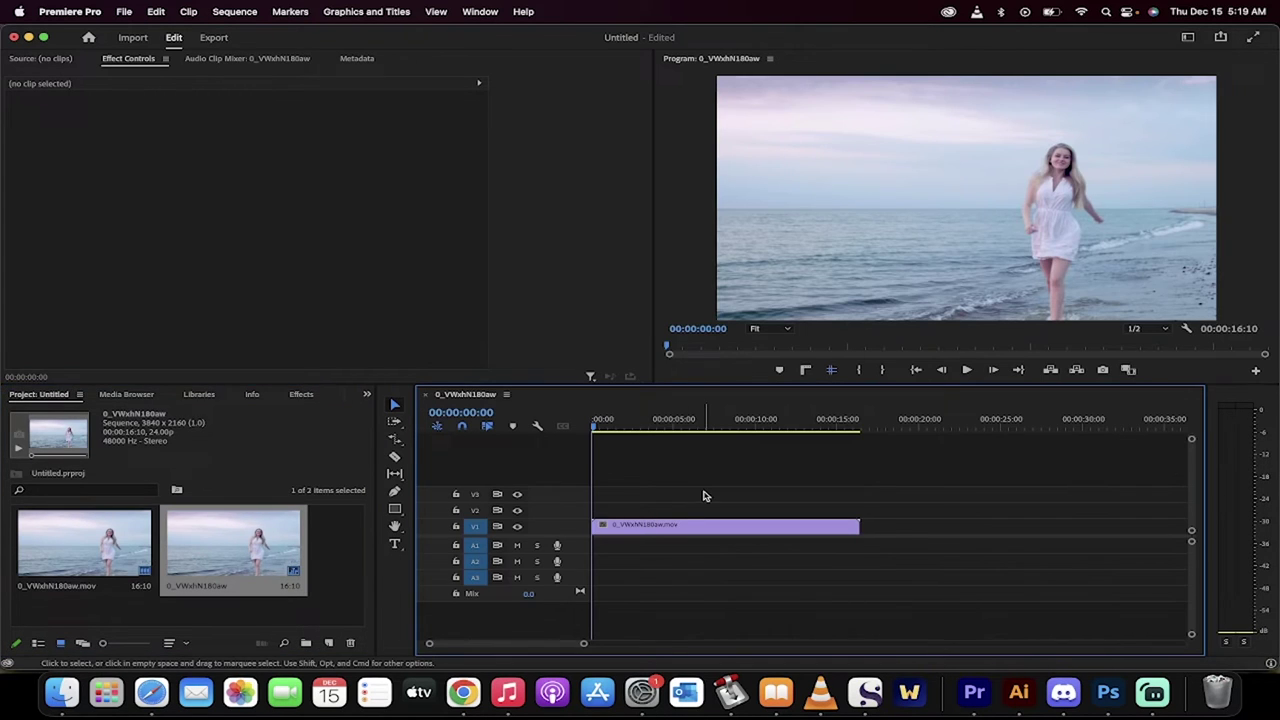
Trim the clip's end to the playhead at 00:00:07:02
drag(703, 426, 709, 427)
drag(860, 526, 706, 526)
drag(706, 427, 509, 421)
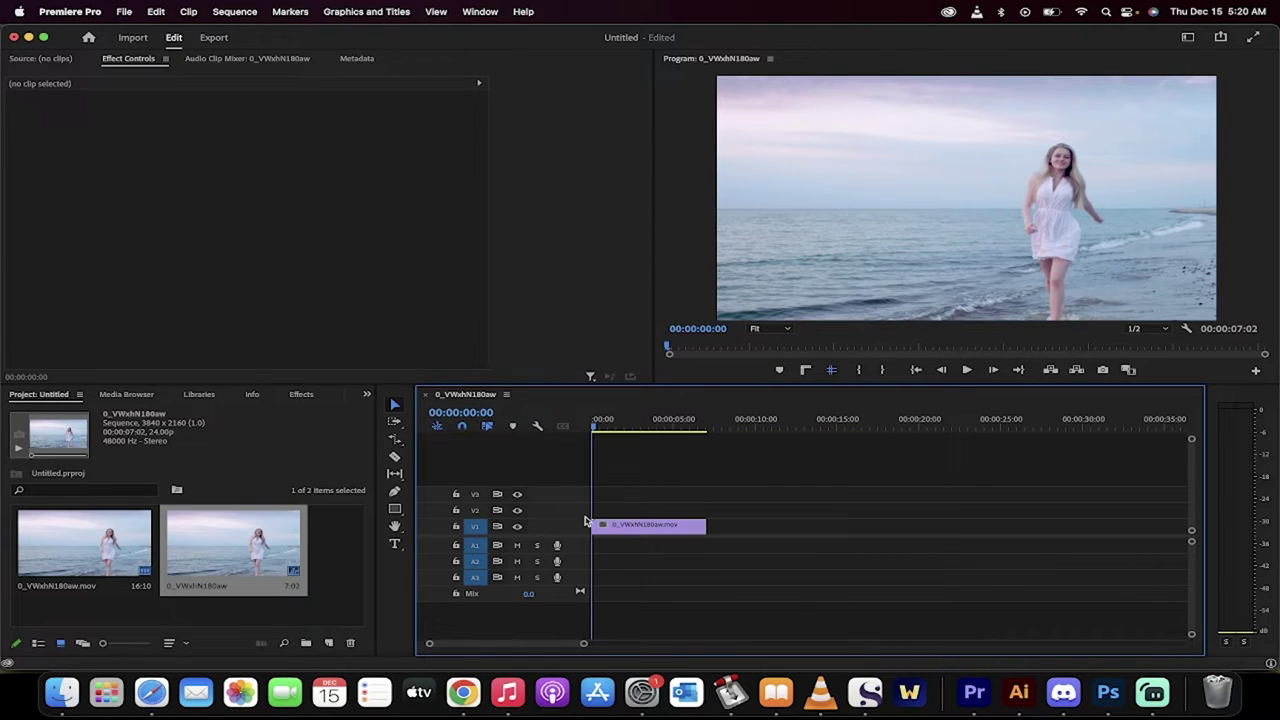
Start Auto Reframe Sequence on the trimmed clip and name the new sequence 'Vertical'
click(622, 527)
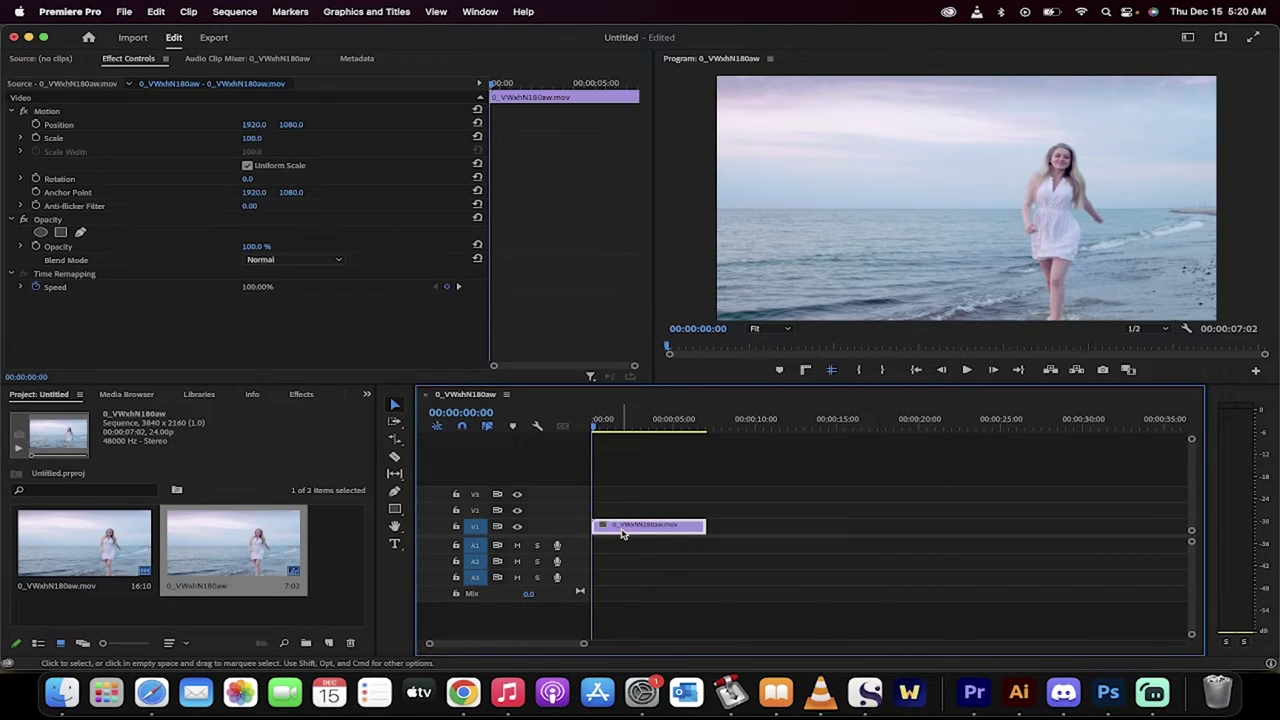
click(240, 11)
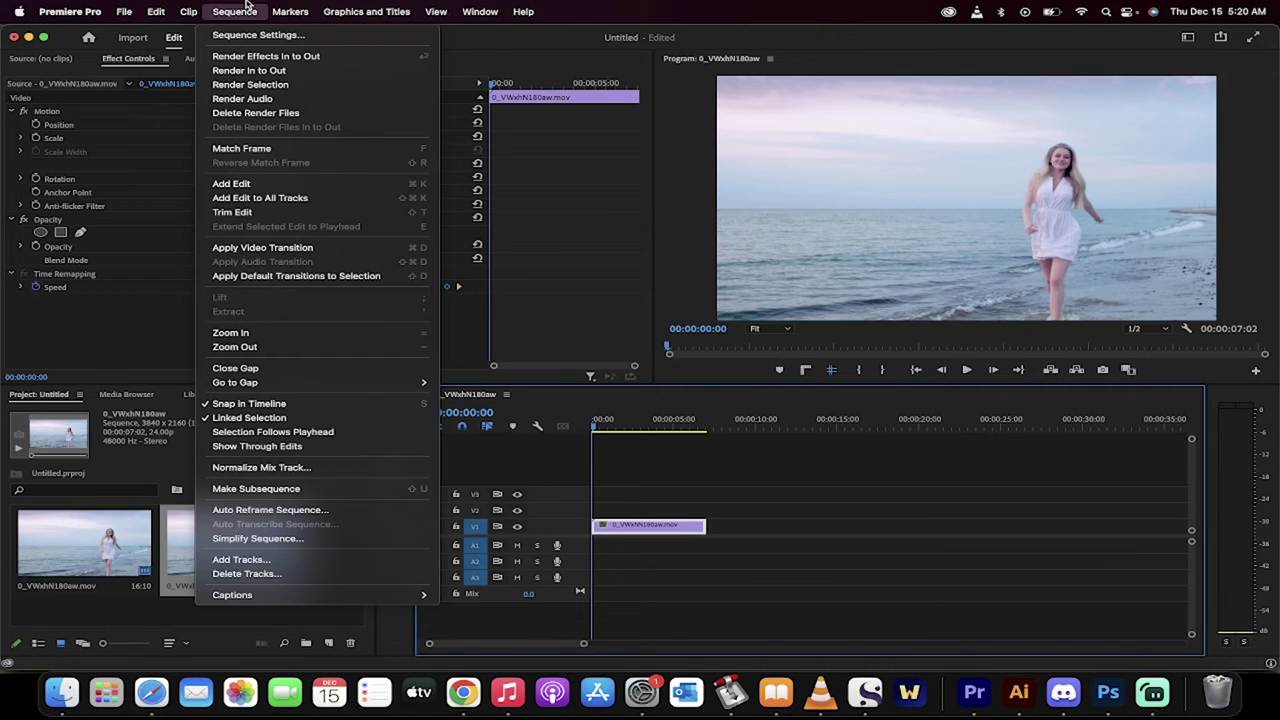
click(285, 511)
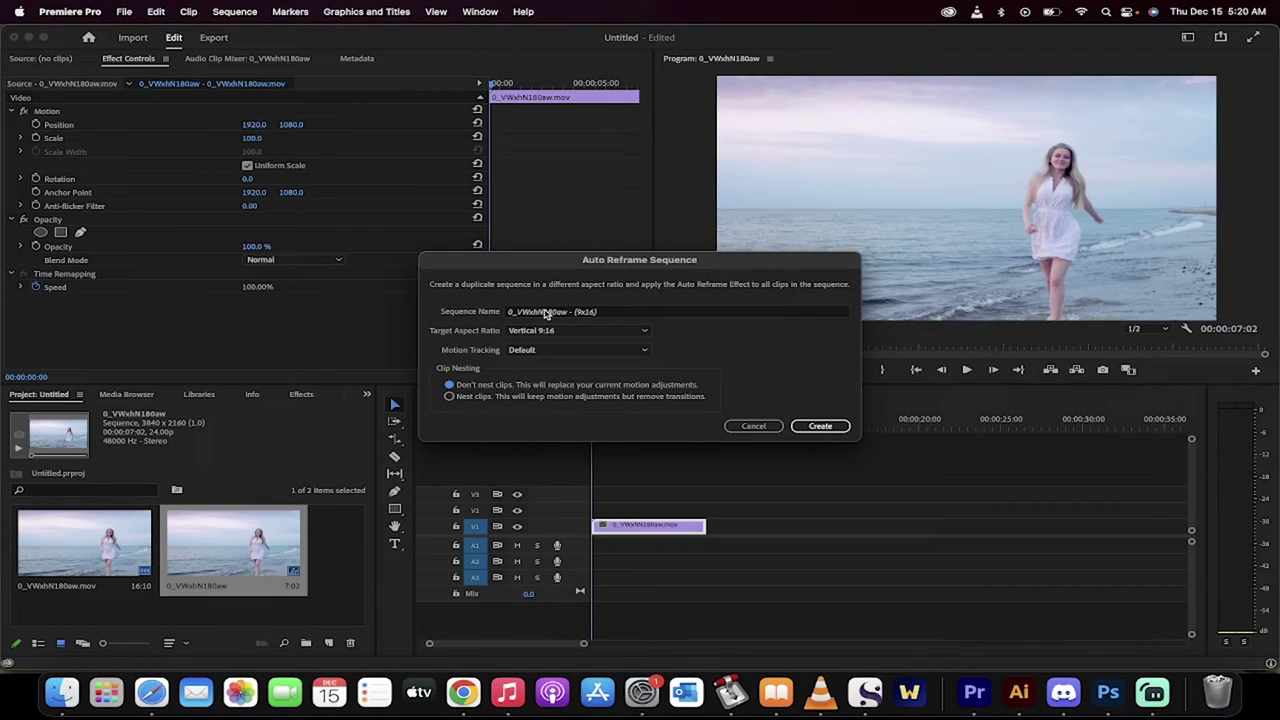
click(552, 312)
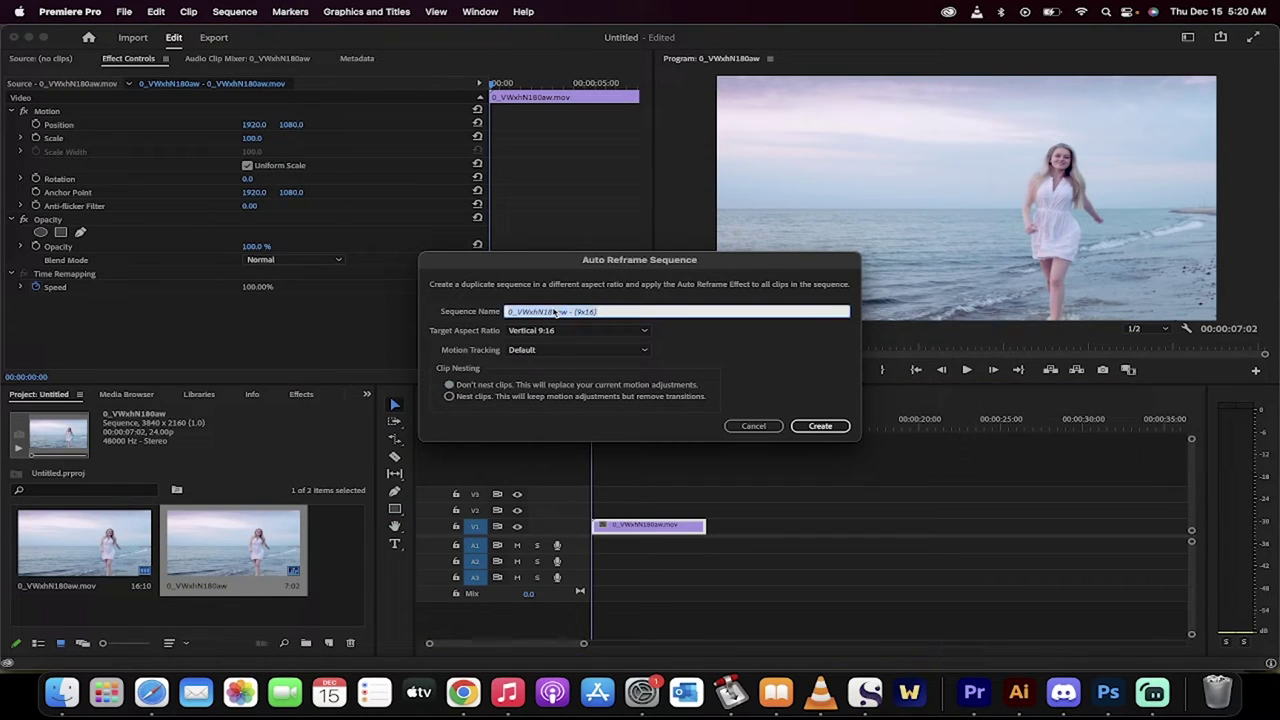
text(Vertical)
Keep the Vertical 9:16 aspect ratio and Default motion tracking, then create the sequence
click(586, 330)
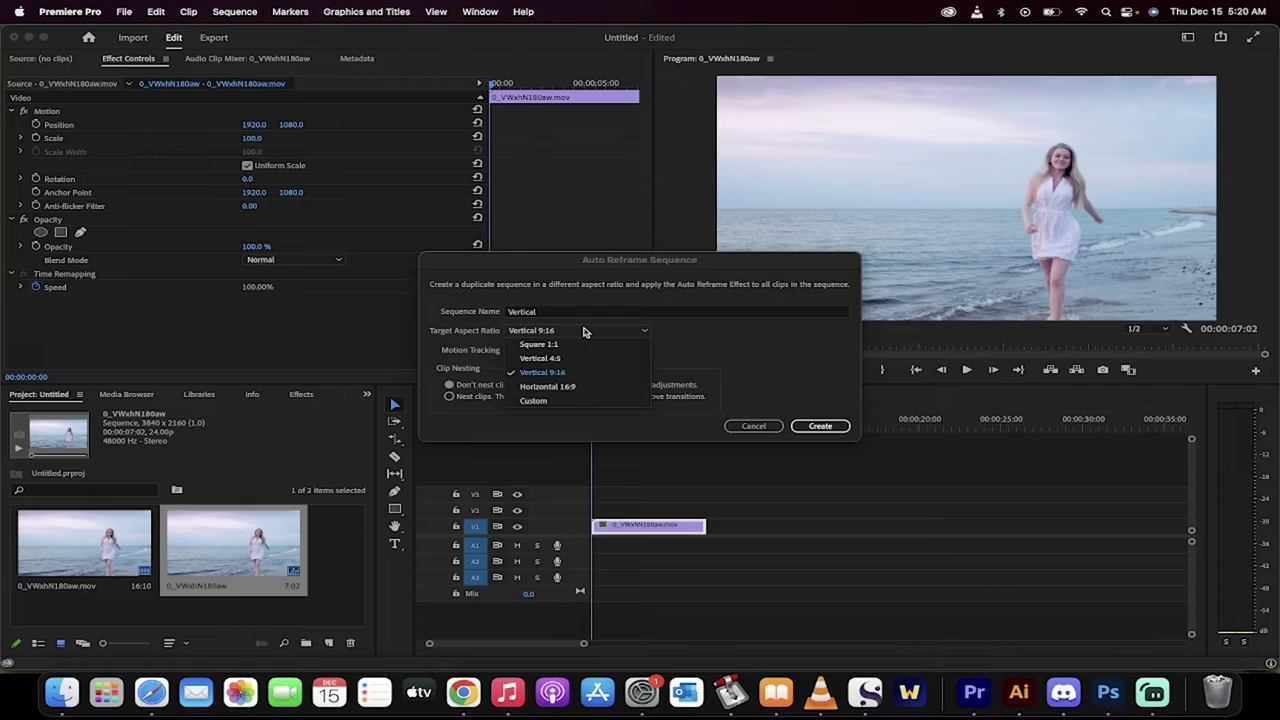
click(561, 373)
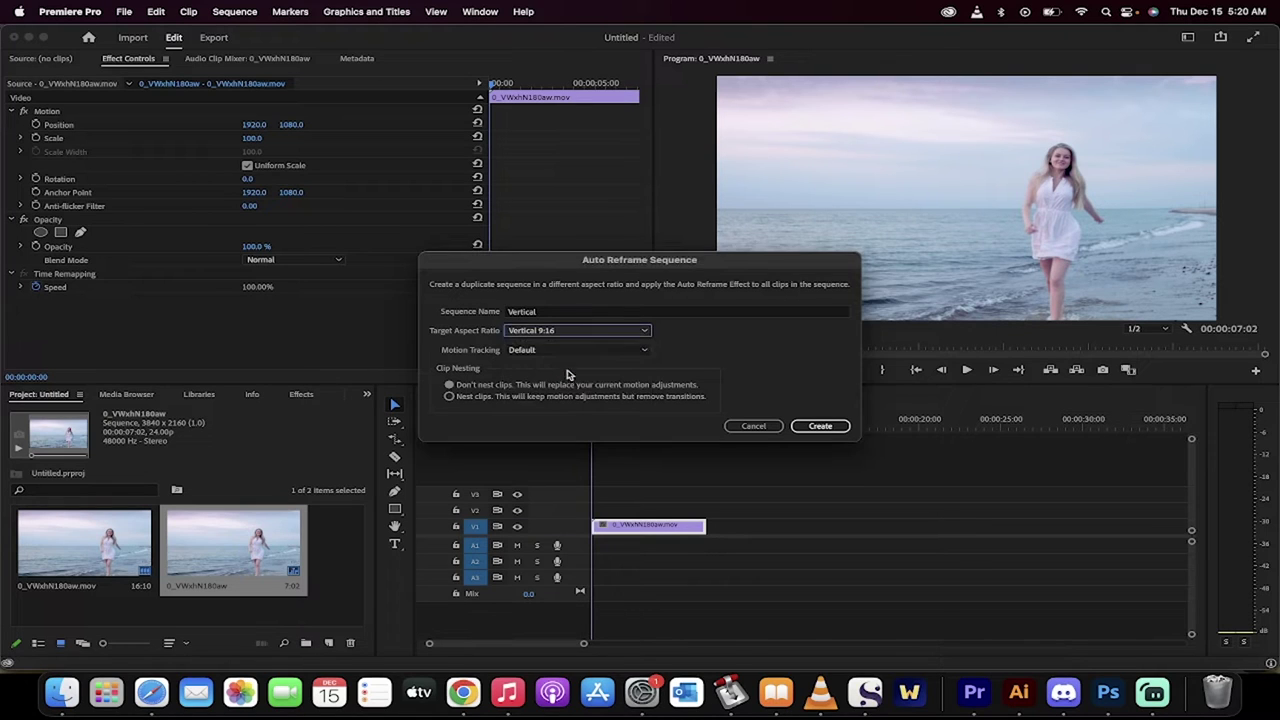
click(568, 350)
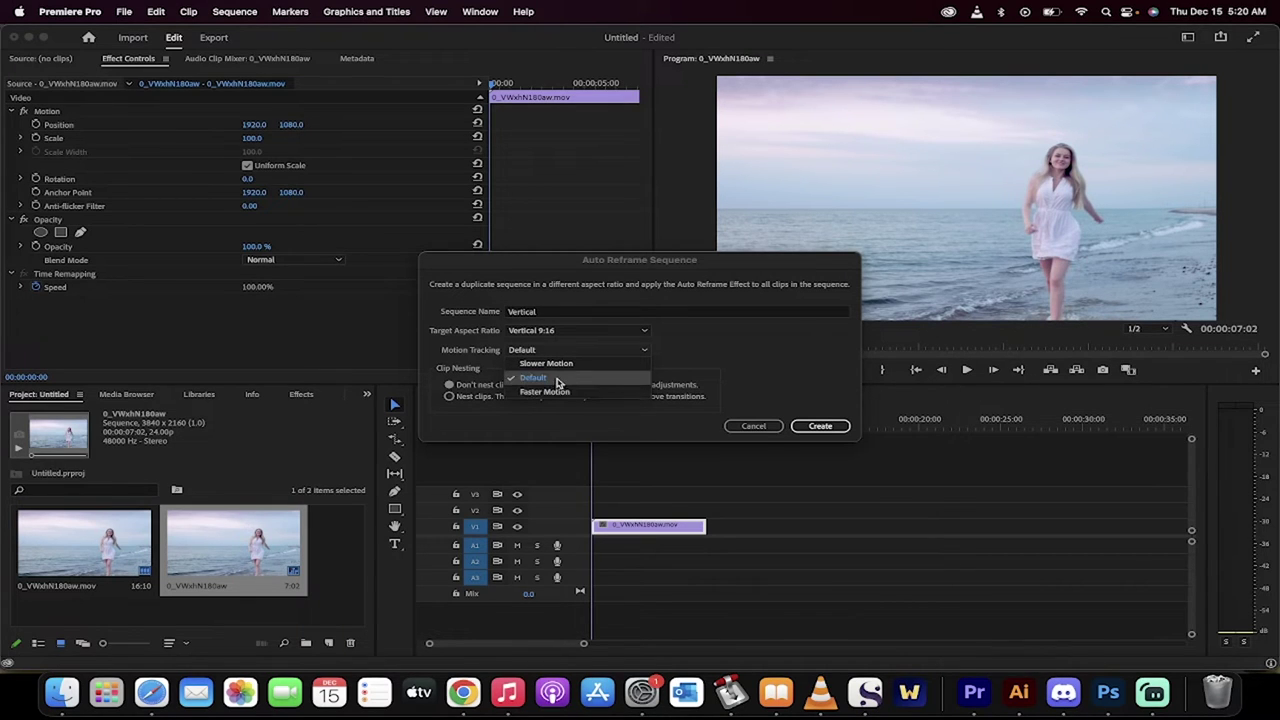
click(557, 381)
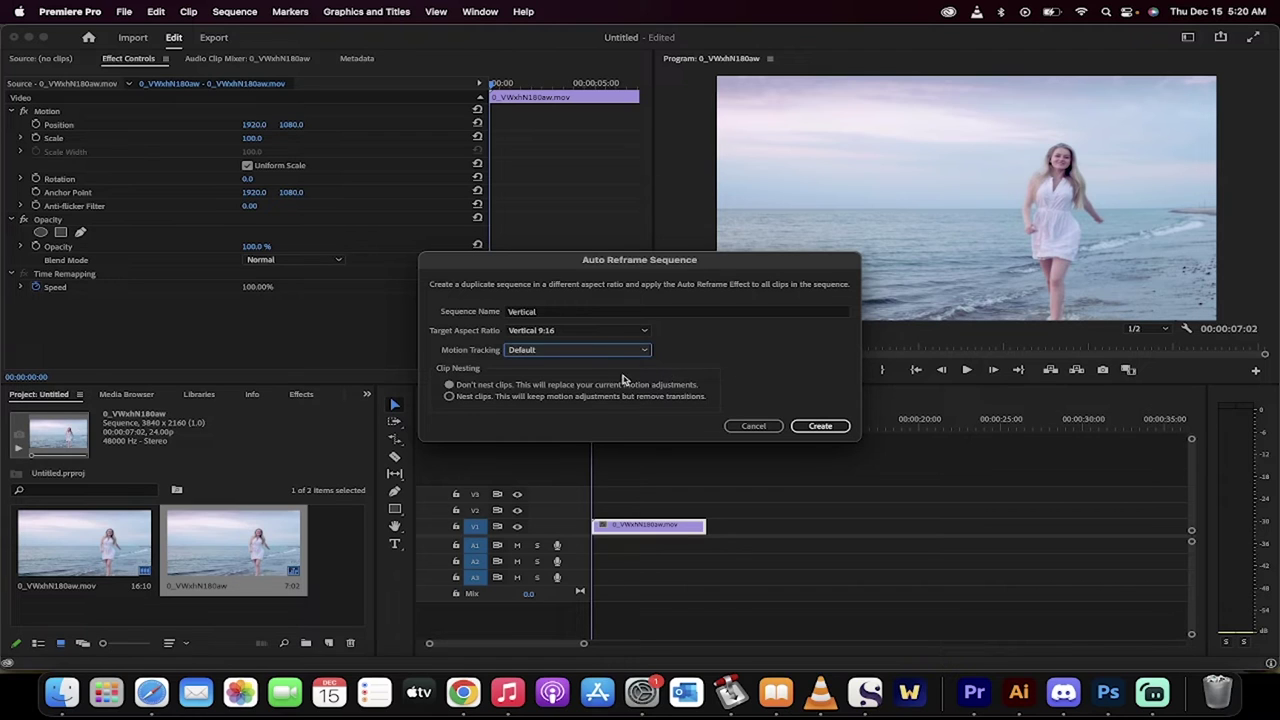
click(590, 355)
click(573, 380)
click(817, 430)
Compare the Vertical sequence with the original, play it, and return the playhead to 00:00:00:00
click(819, 427)
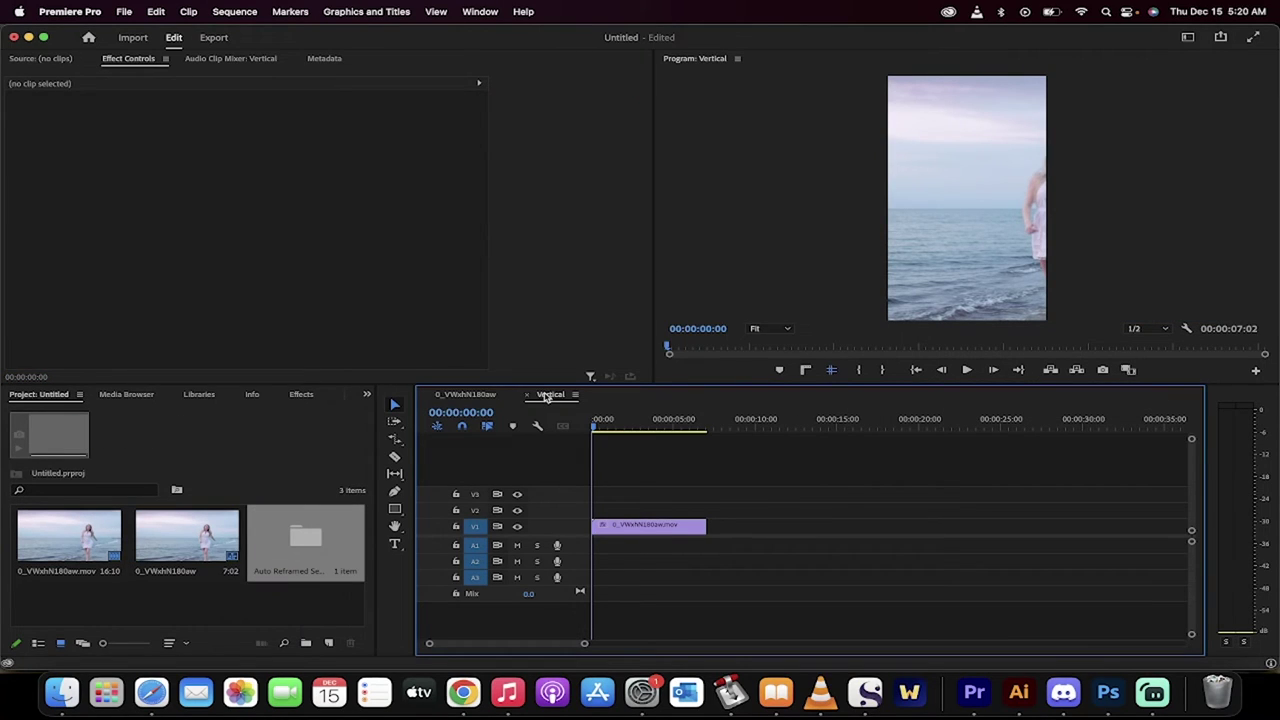
click(468, 396)
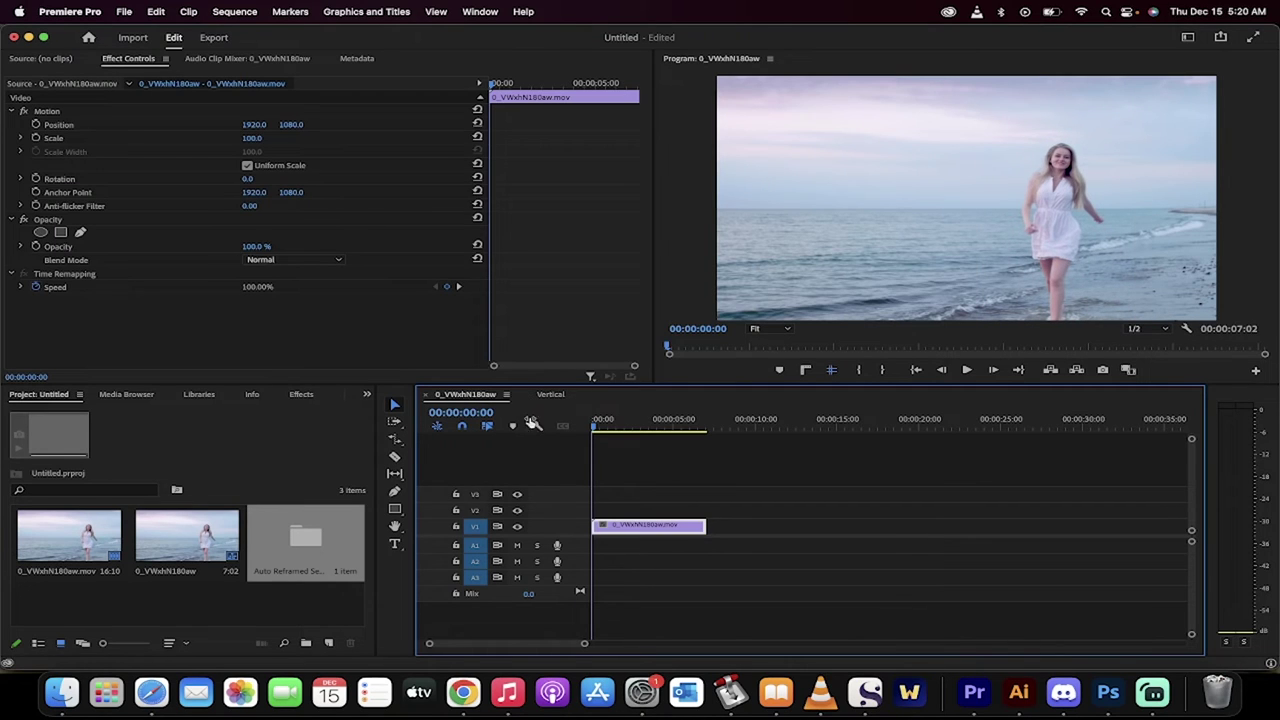
click(551, 396)
key(space)
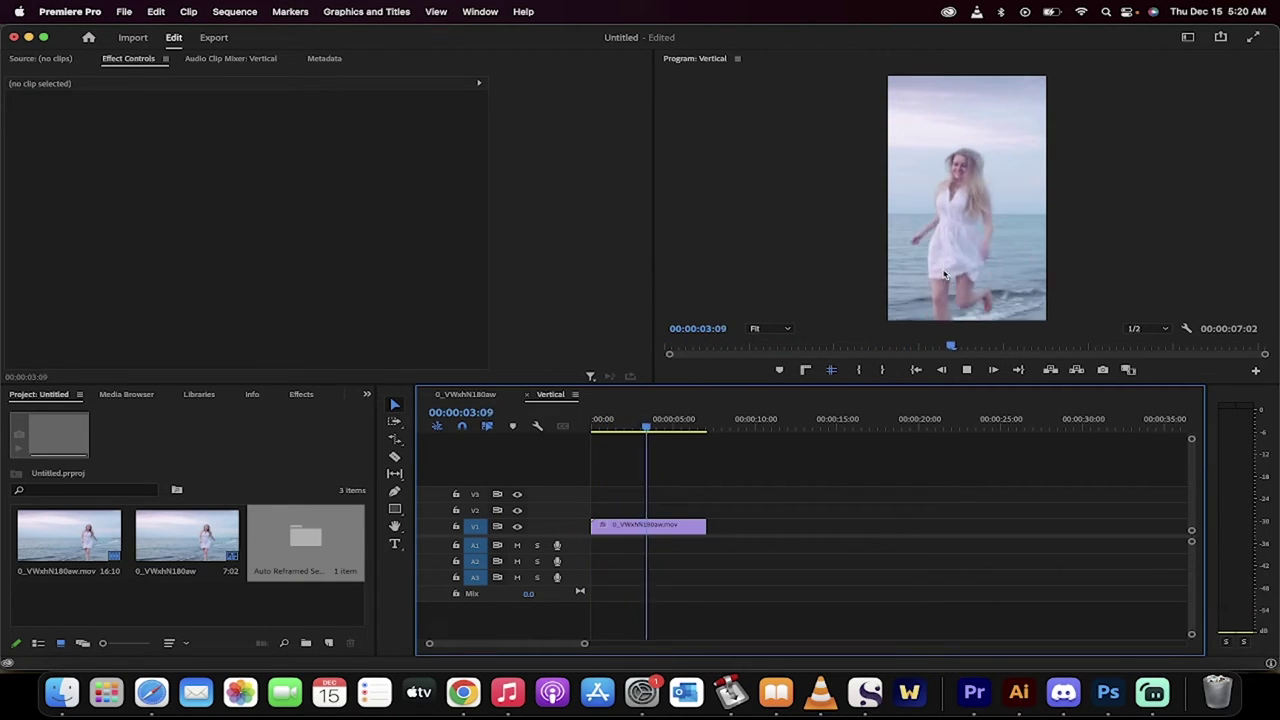
key(space)
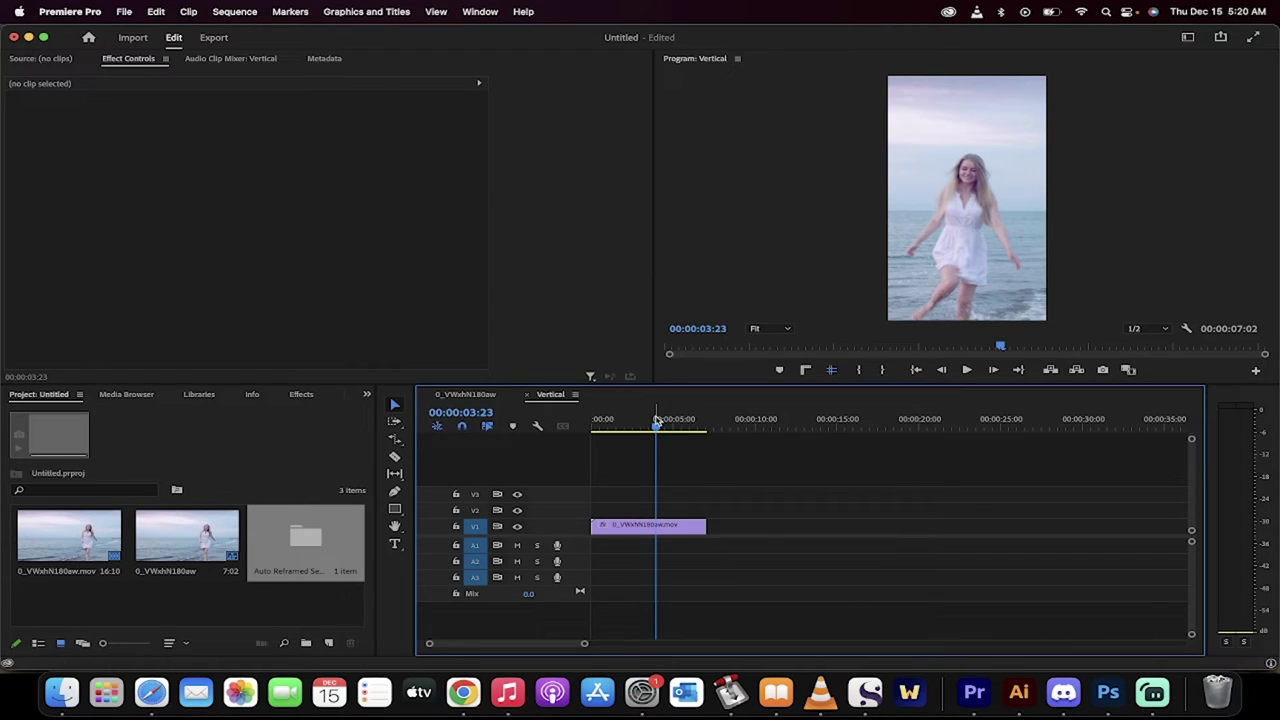
drag(657, 423, 570, 425)
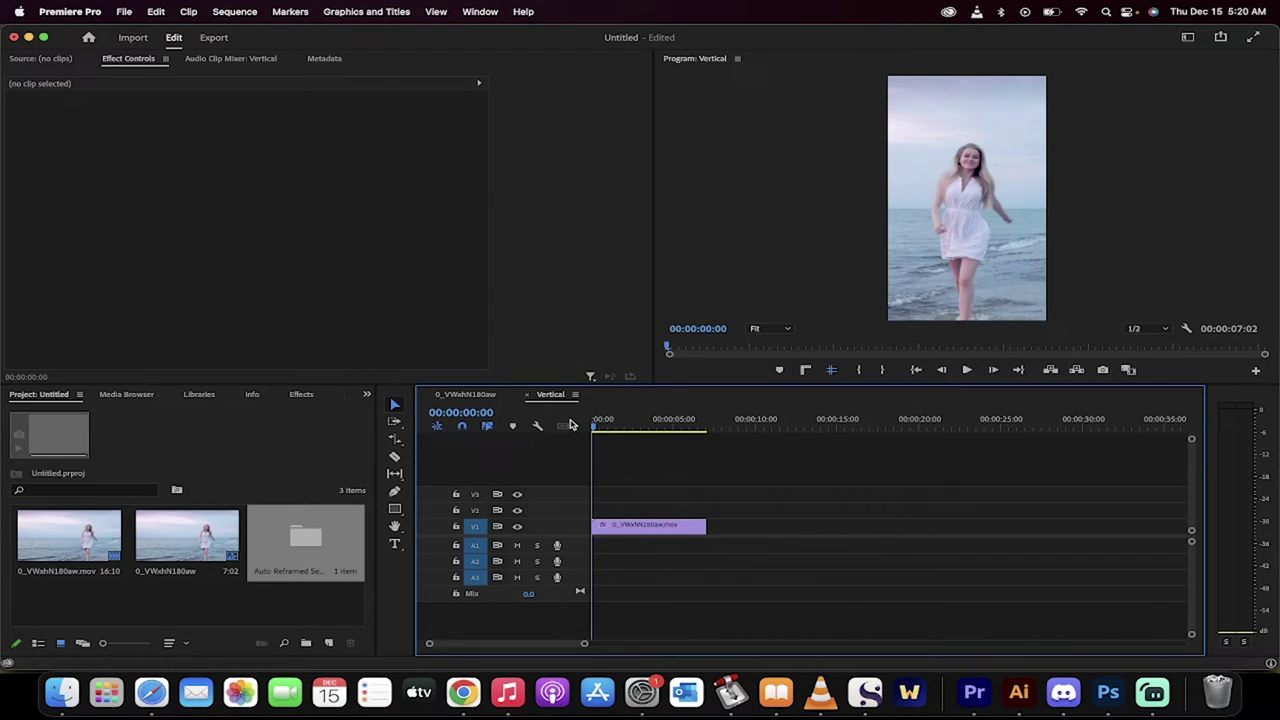
Open File > Export > Media for the Vertical sequence
click(124, 11)
mouse_move(223, 380)
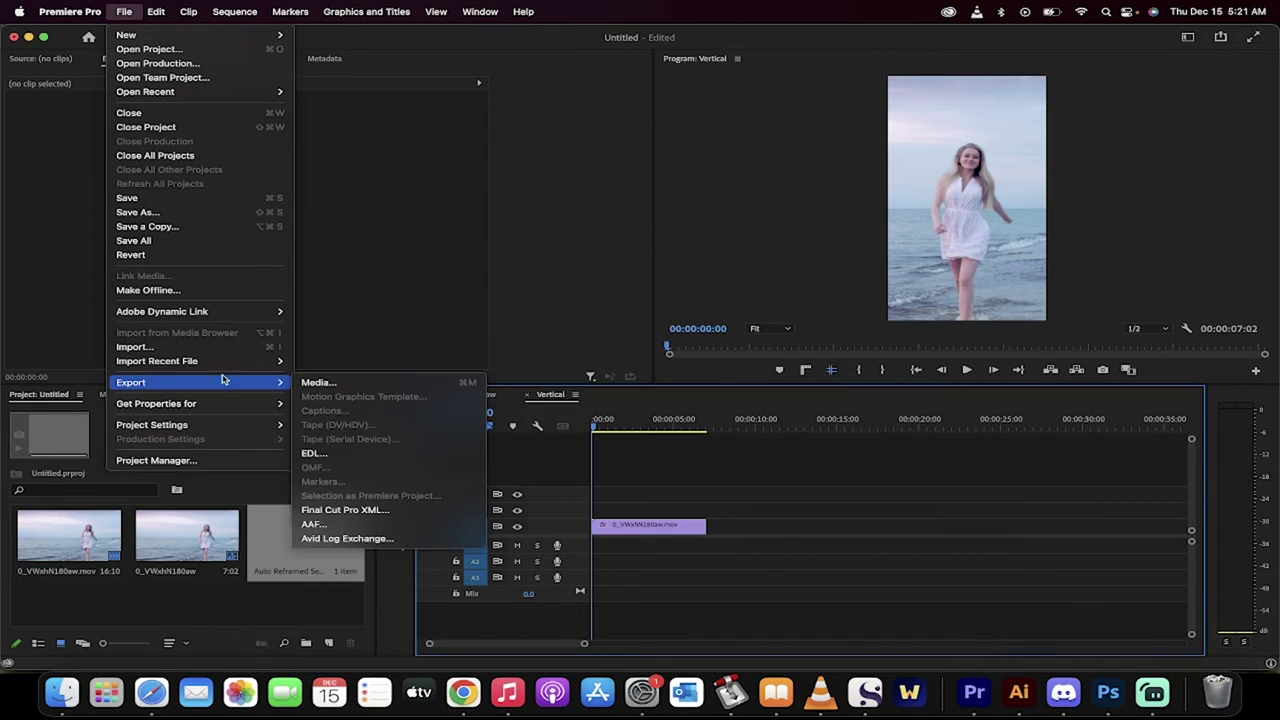
click(318, 383)
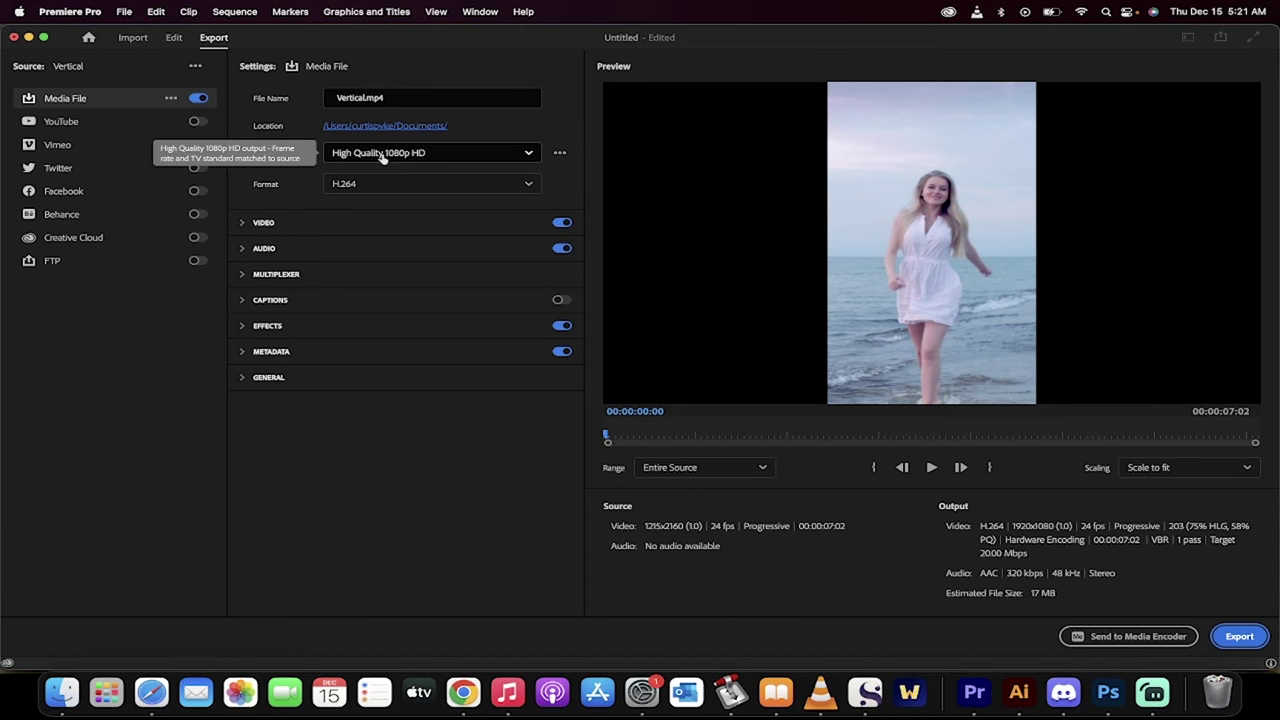
Expand the Video export settings and show the Frame Size options, currently 1920×1080
click(240, 224)
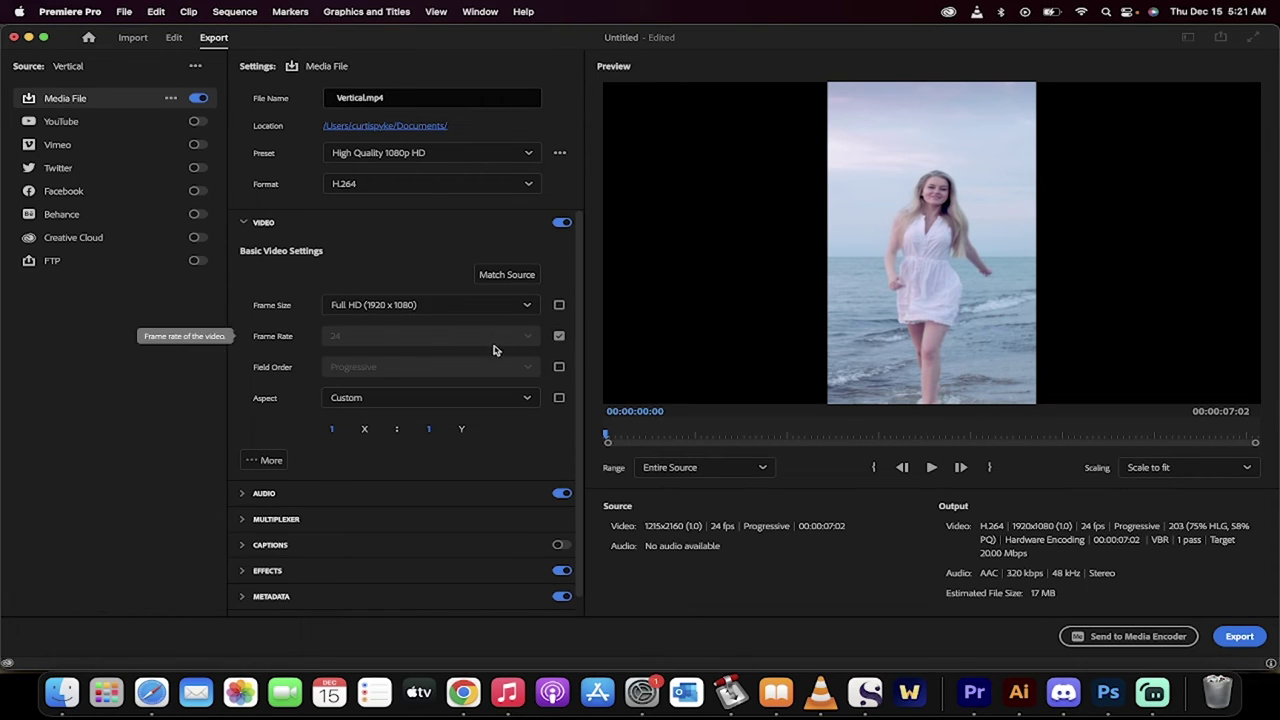
click(400, 306)
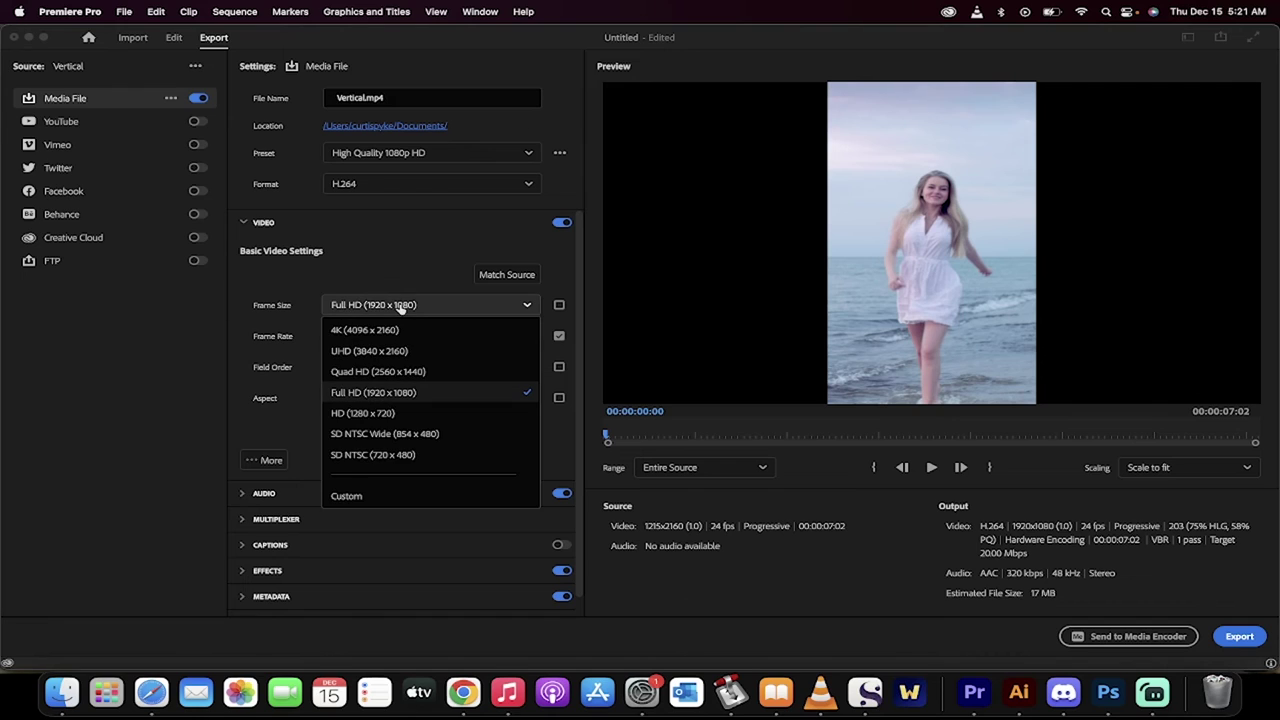
click(288, 314)
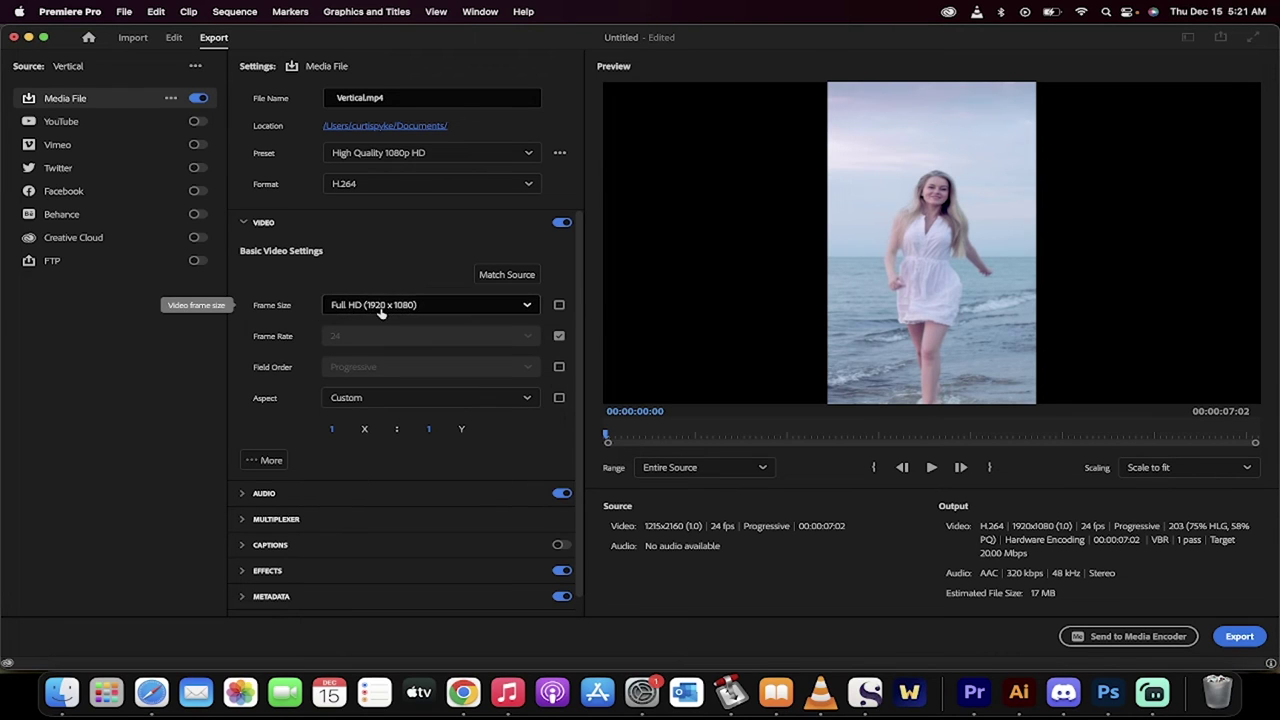
click(243, 222)
click(243, 222)
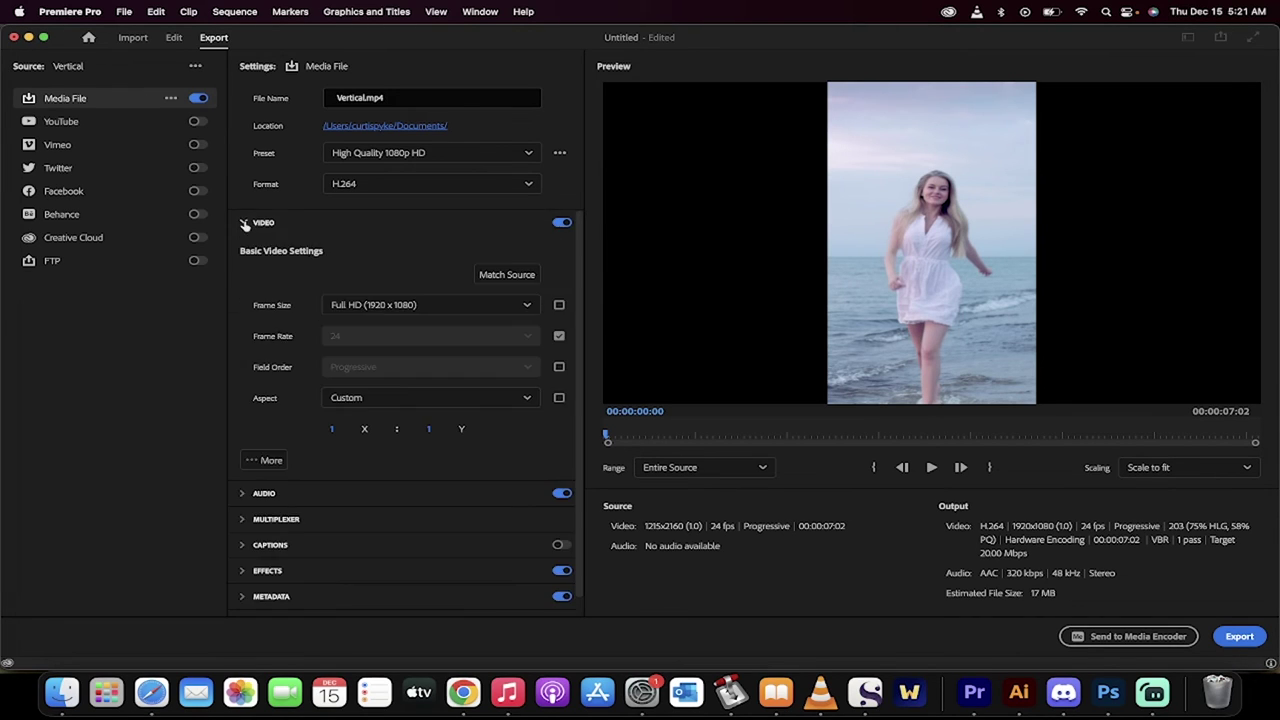
click(376, 307)
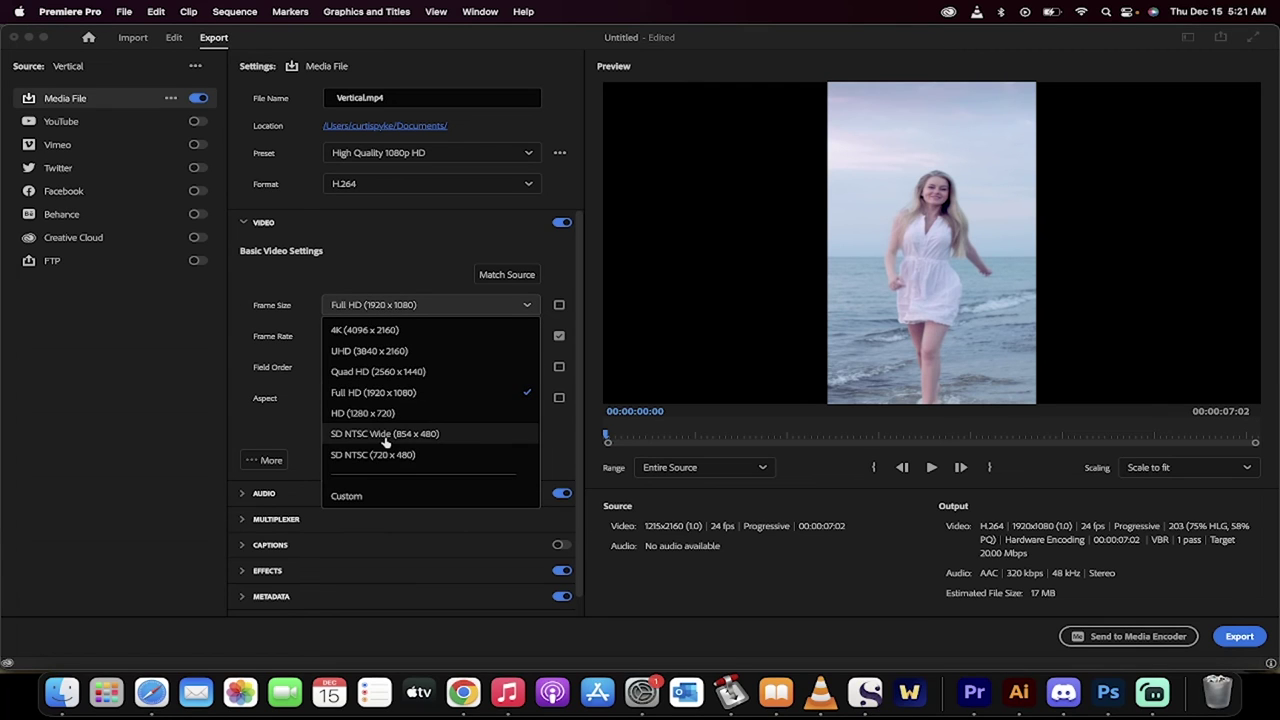
Set a custom 1080×1920 frame size, dismiss the warning, and export Vertical.mp4
click(379, 500)
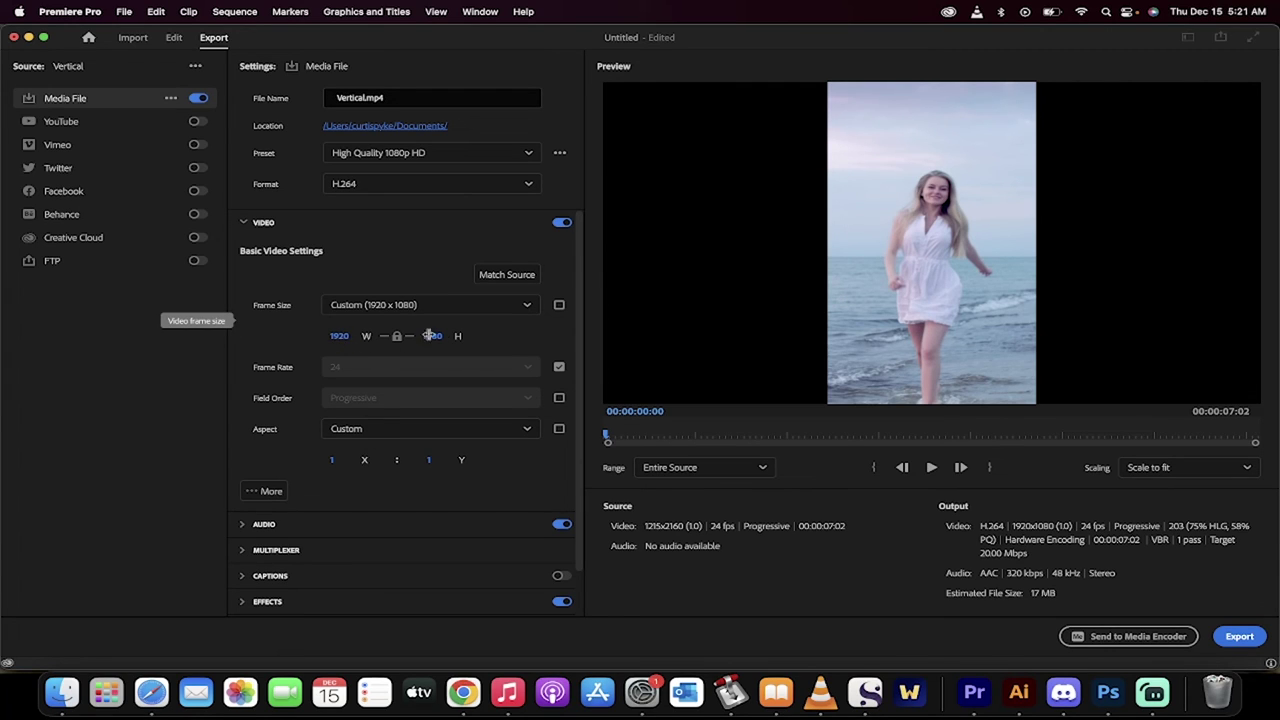
click(339, 336)
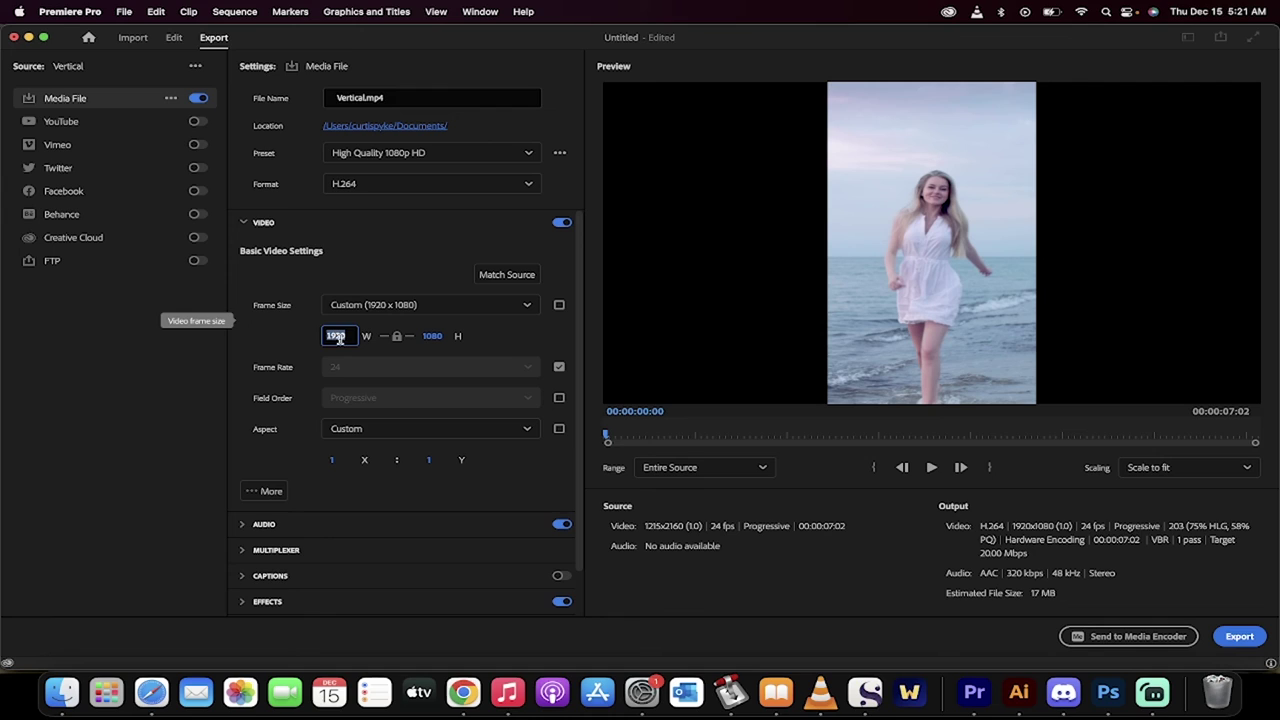
text(110)
key(Return)
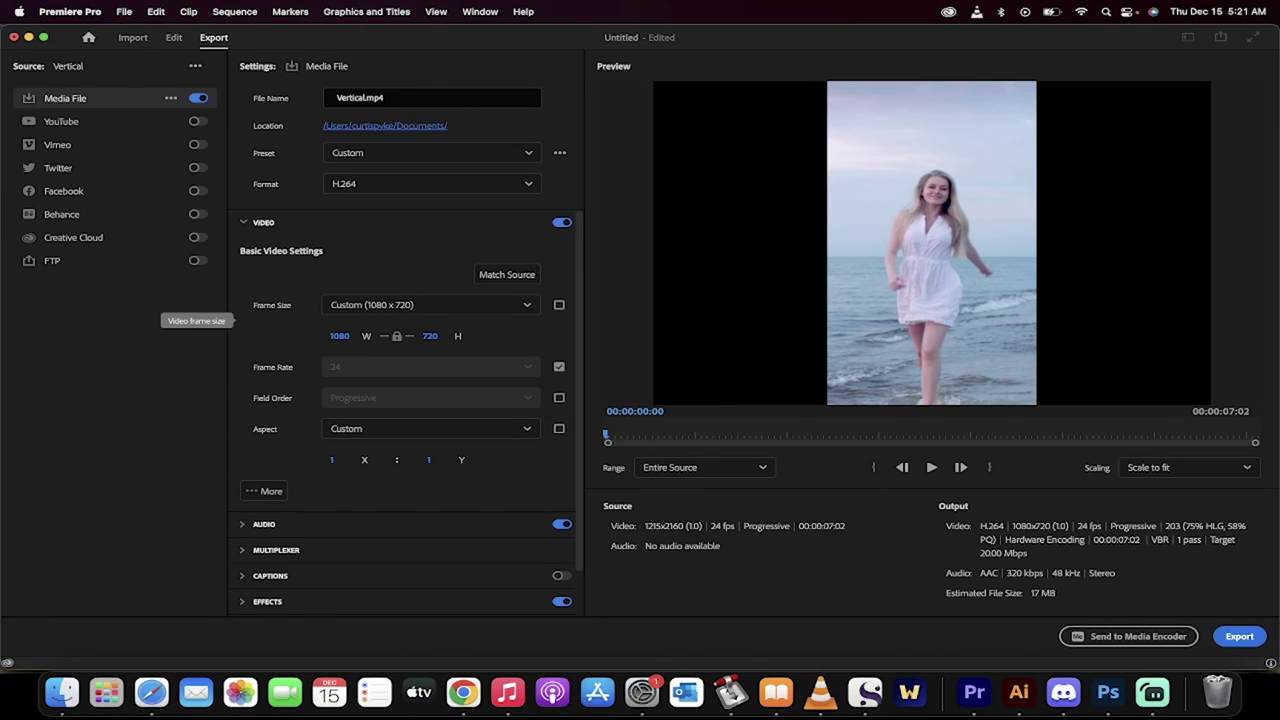
click(430, 336)
text(1920)
key(Return)
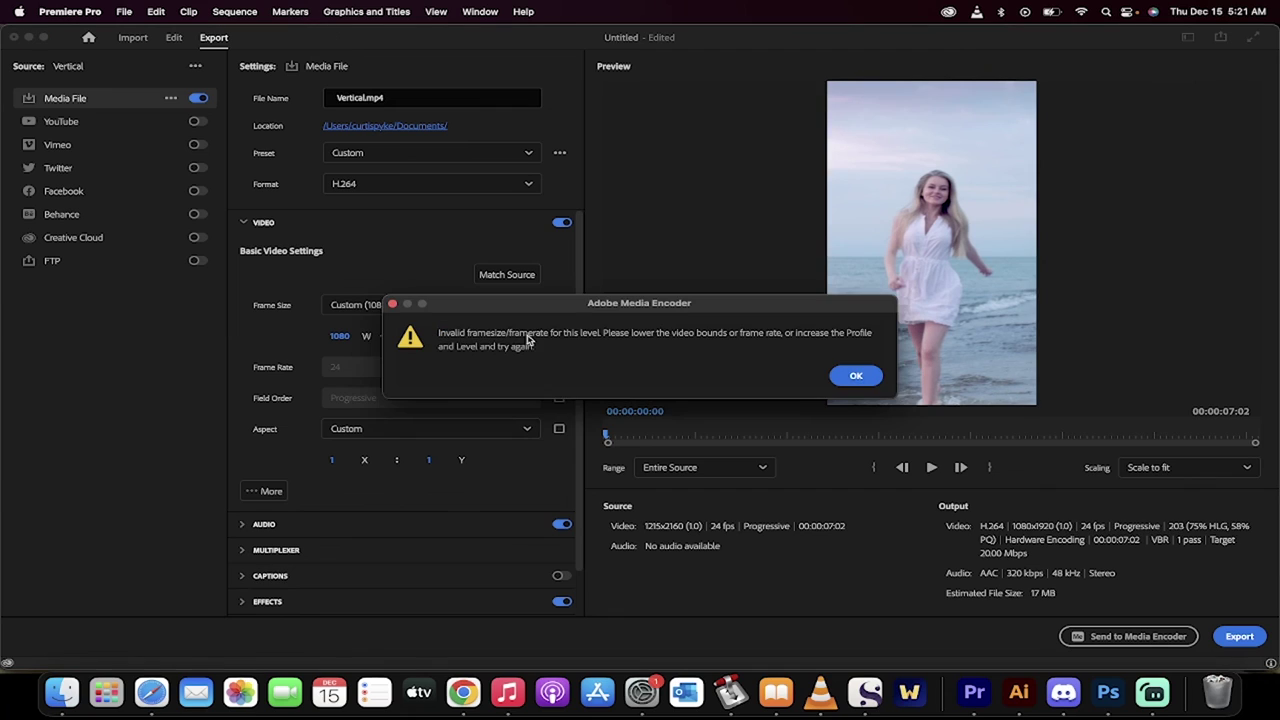
click(853, 376)
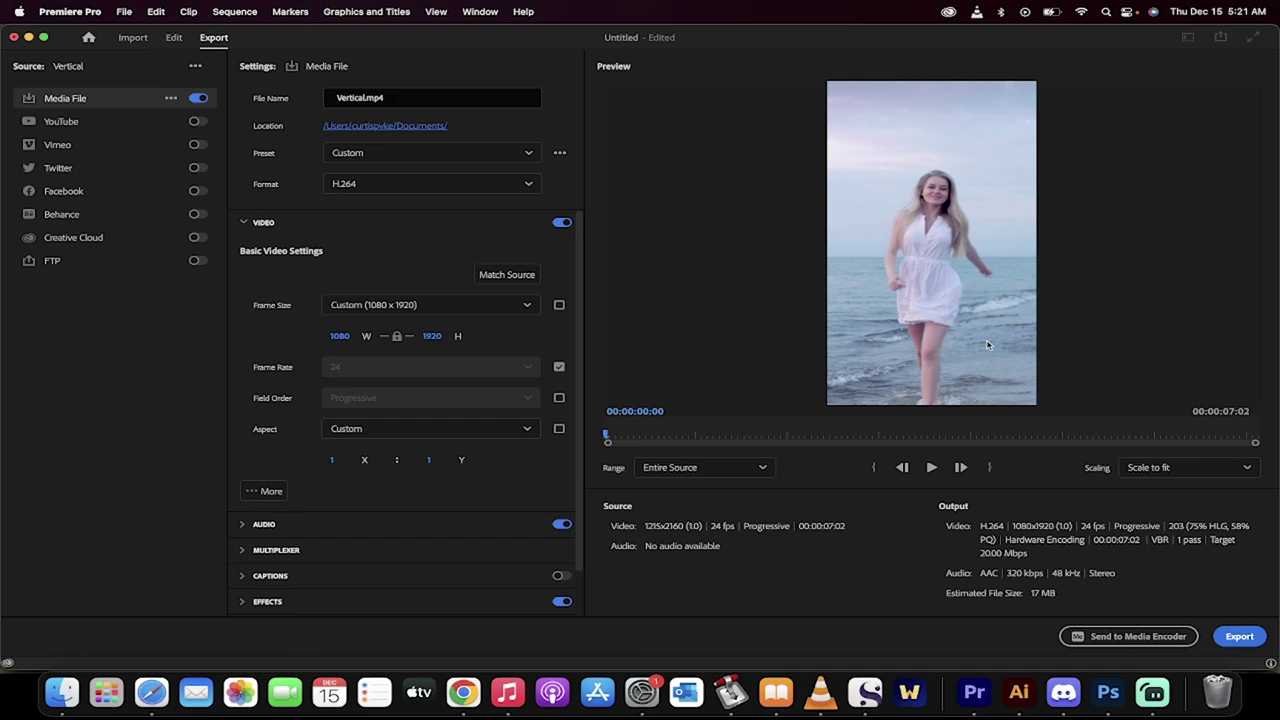
click(1239, 636)
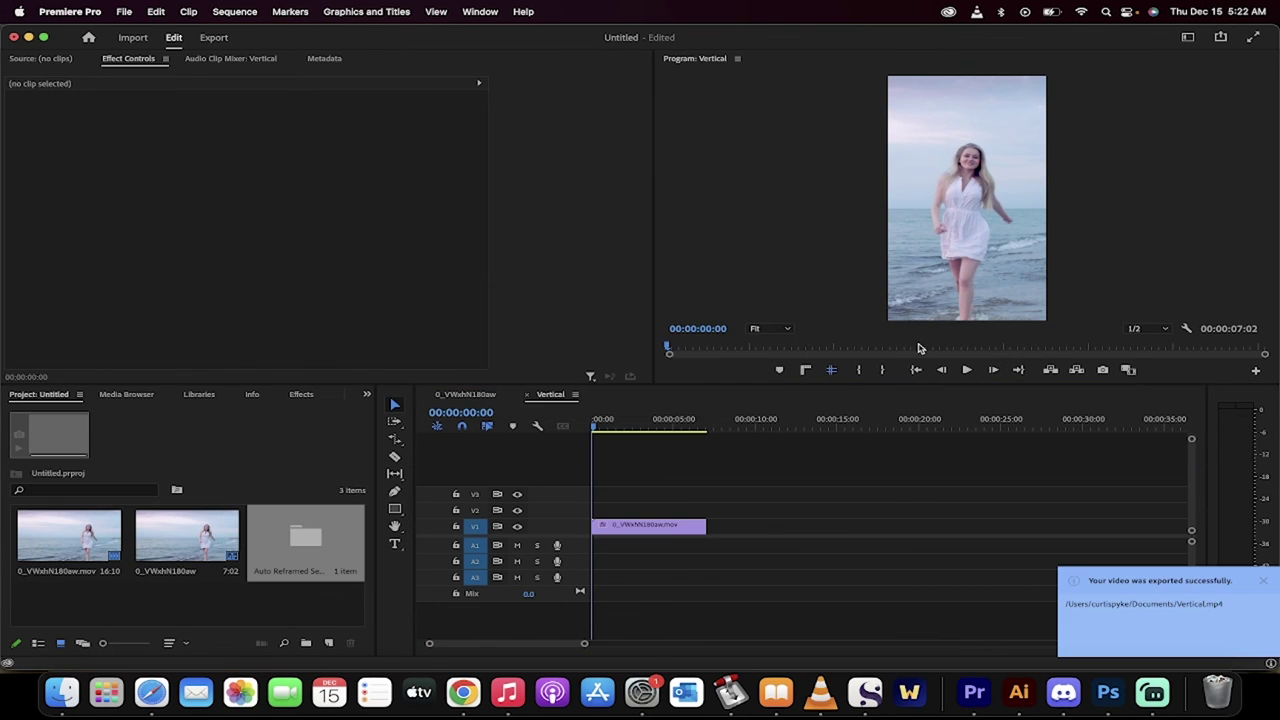